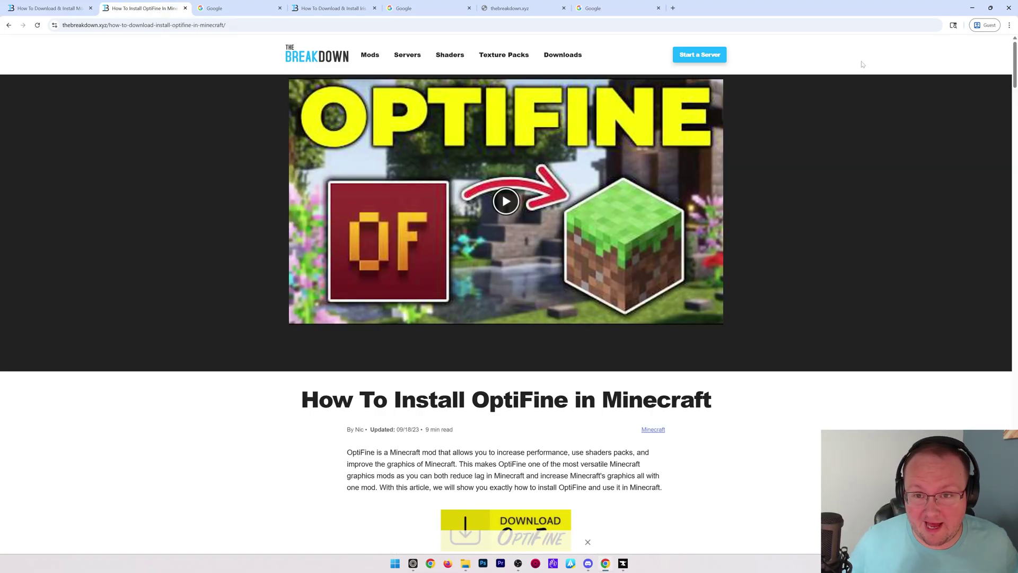
Step: Minimise the browser and launch All the Mods 10 from My Modpacks in CurseForge
left_click(971, 8)
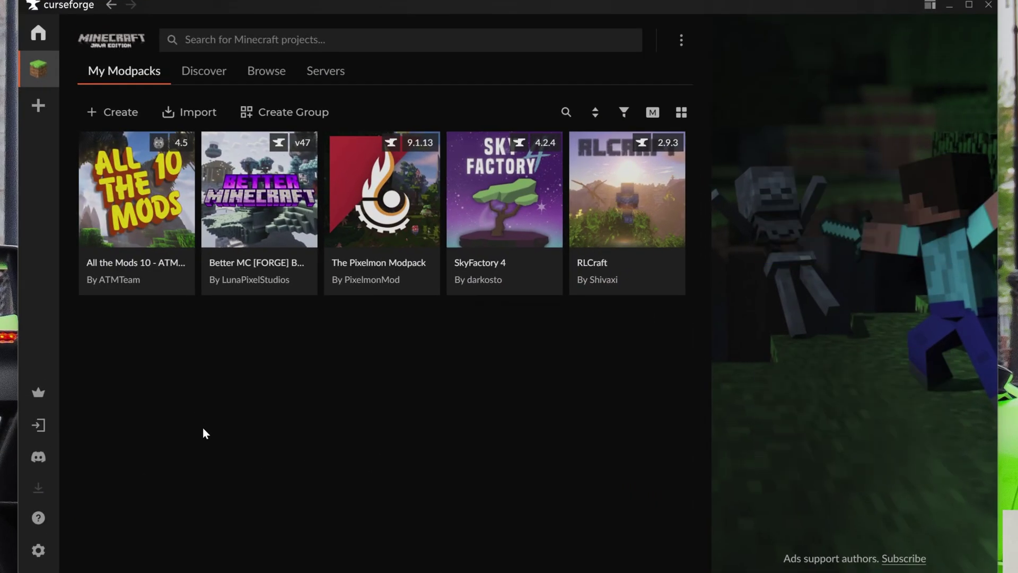
mouse_move(132, 207)
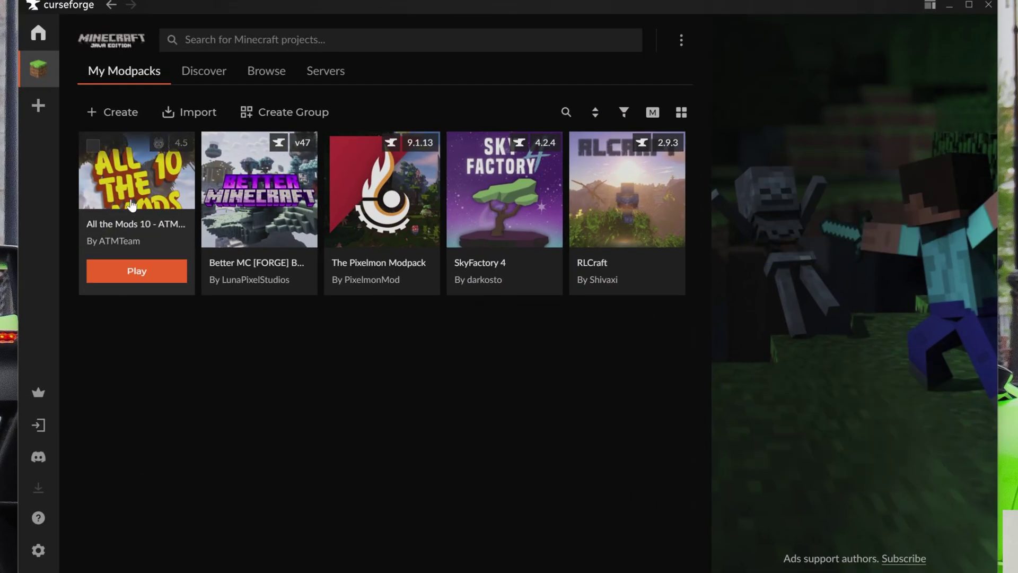
mouse_move(289, 189)
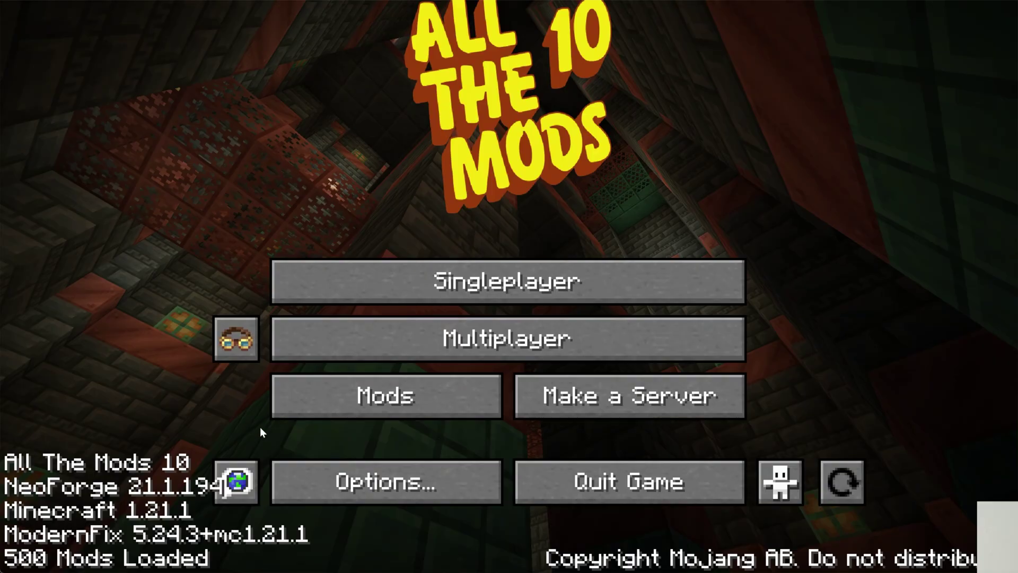
Step: Open Minecraft's Embeddium video settings and scroll through the General page
left_click(320, 466)
left_click(305, 284)
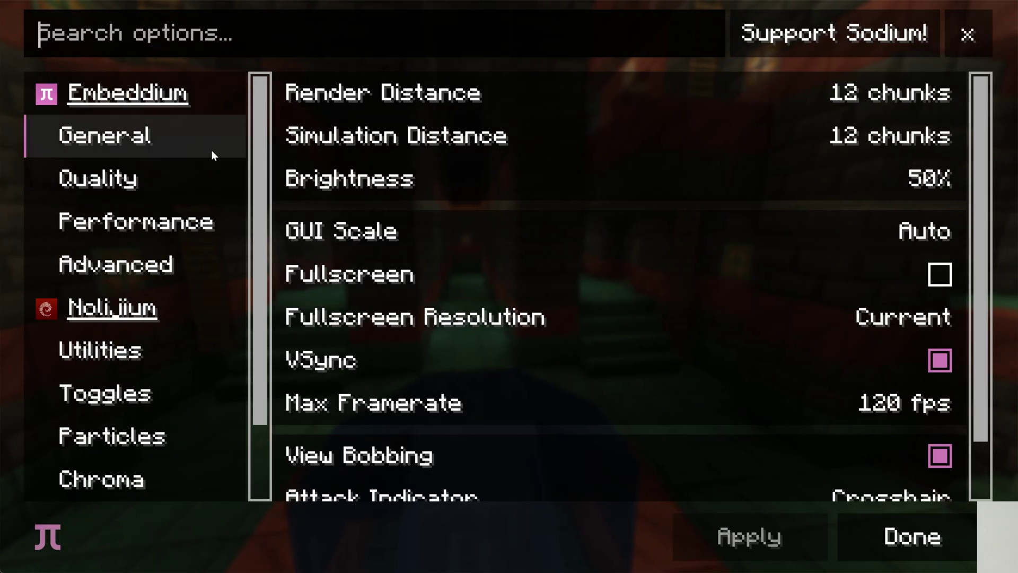
scroll(127, 308, "down", 2)
scroll(125, 358, "up", 2)
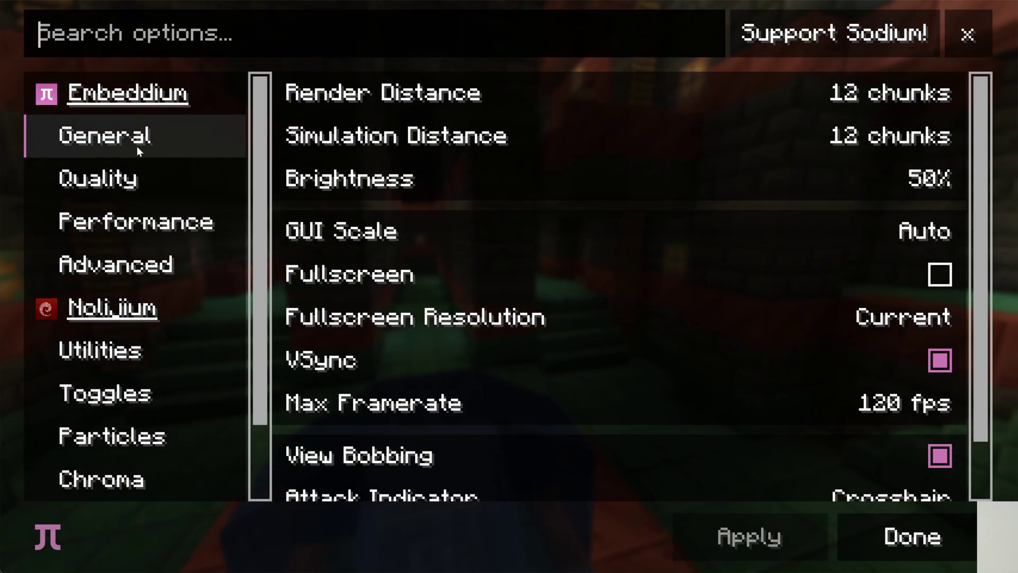
Step: View the Quality and Performance categories, scrolling down to Shader Packs
left_click(141, 167)
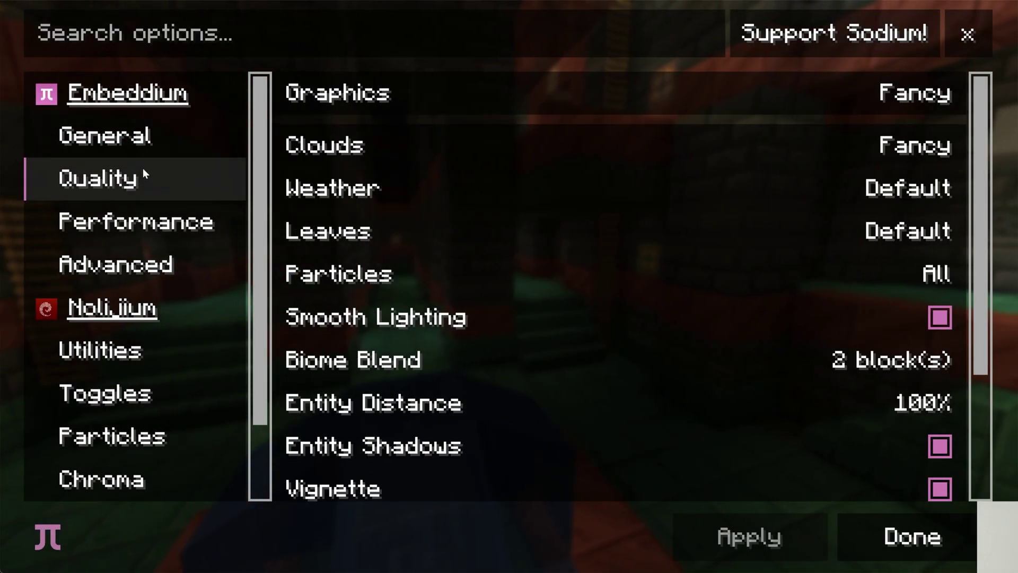
left_click(138, 221)
scroll(123, 278, "down", 1)
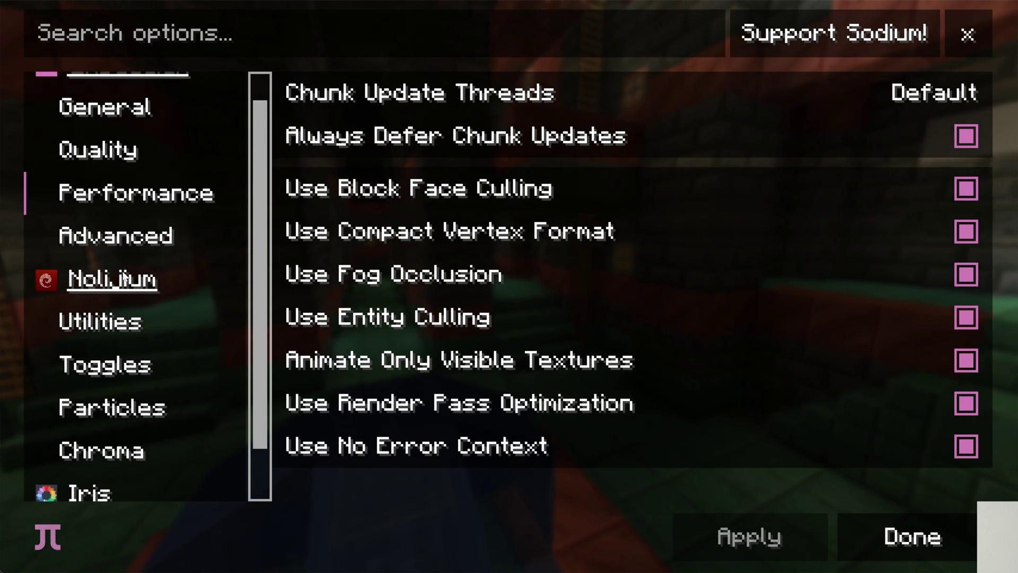
scroll(200, 260, "down", 1)
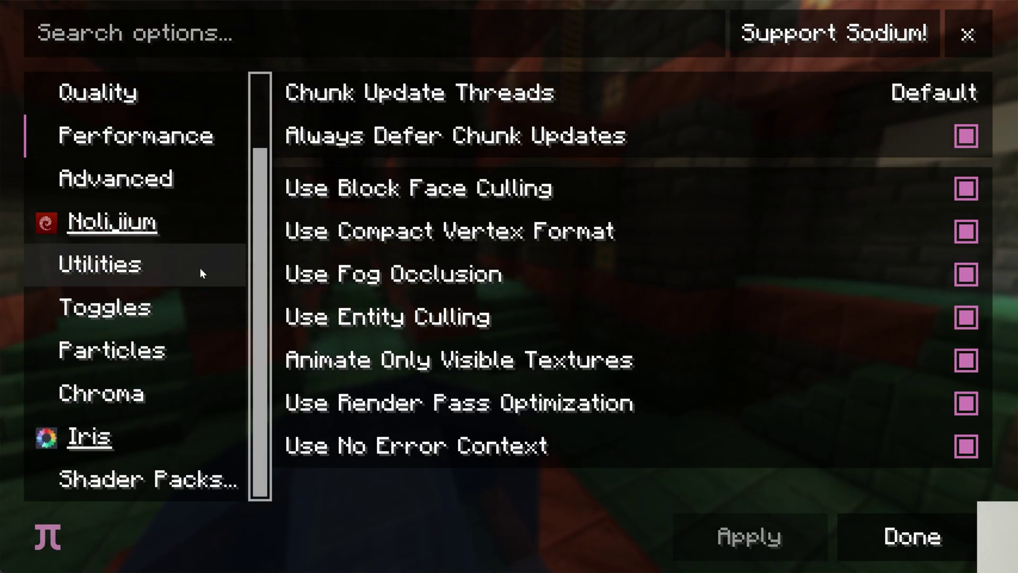
Step: Select the ComplementaryReimagined + EuphoriaPatches shader pack and apply it
left_click(136, 482)
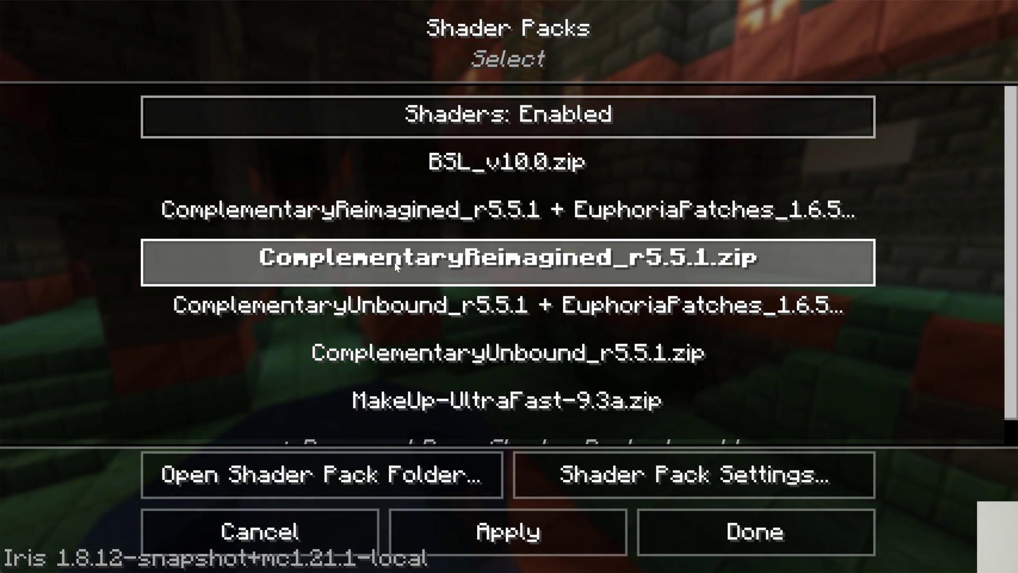
scroll(395, 262, "down", 1)
scroll(394, 318, "up", 1)
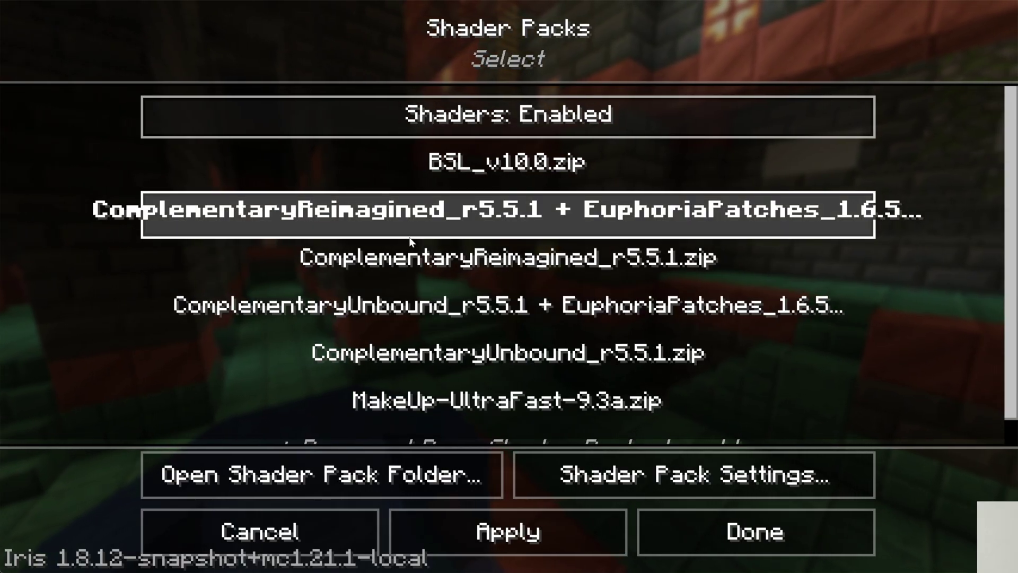
left_click(424, 212)
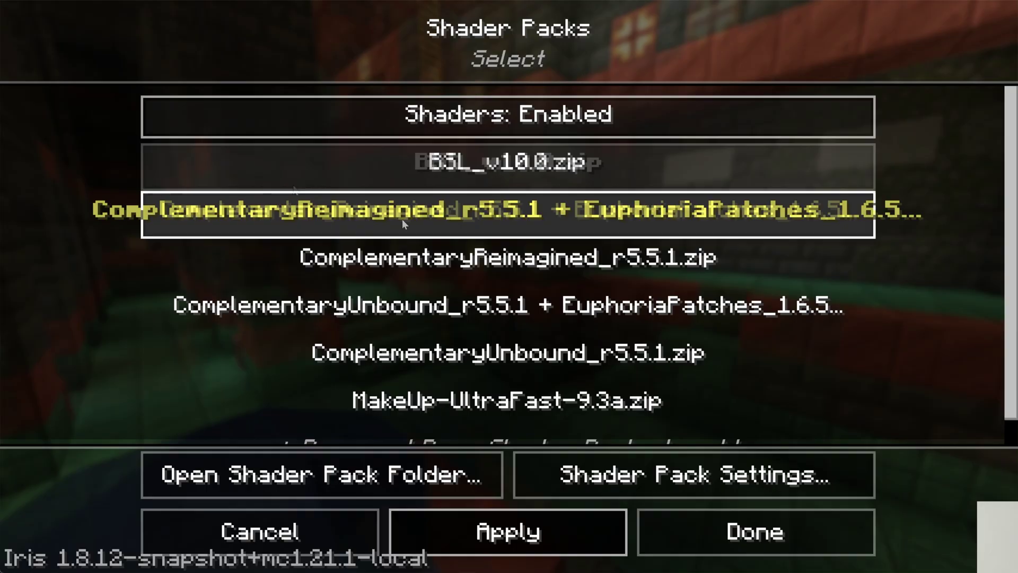
left_click(697, 524)
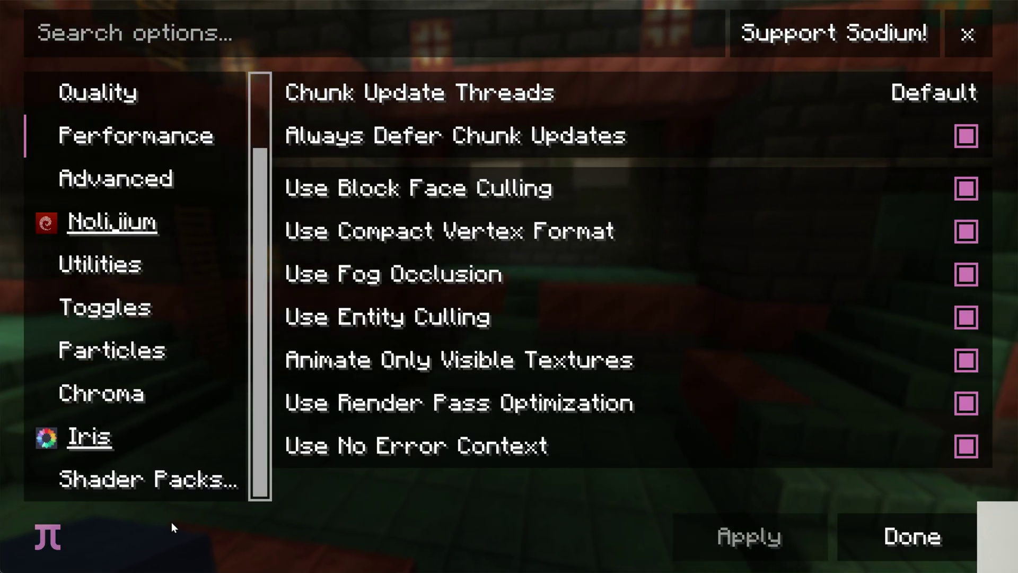
Step: Review the Performance settings, then close the video settings screen
scroll(151, 354, "up", 2)
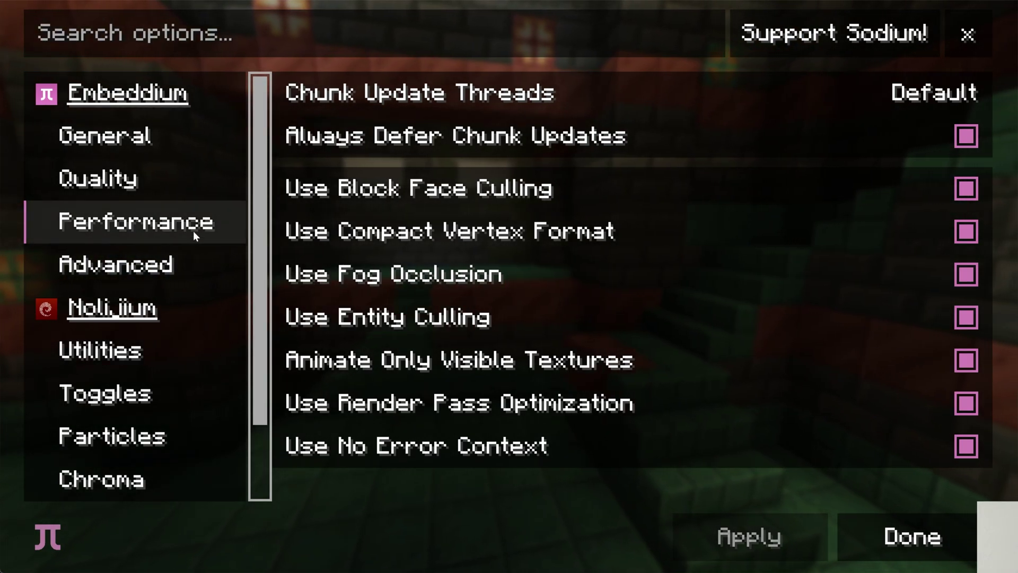
scroll(136, 383, "down", 2)
scroll(127, 477, "up", 2)
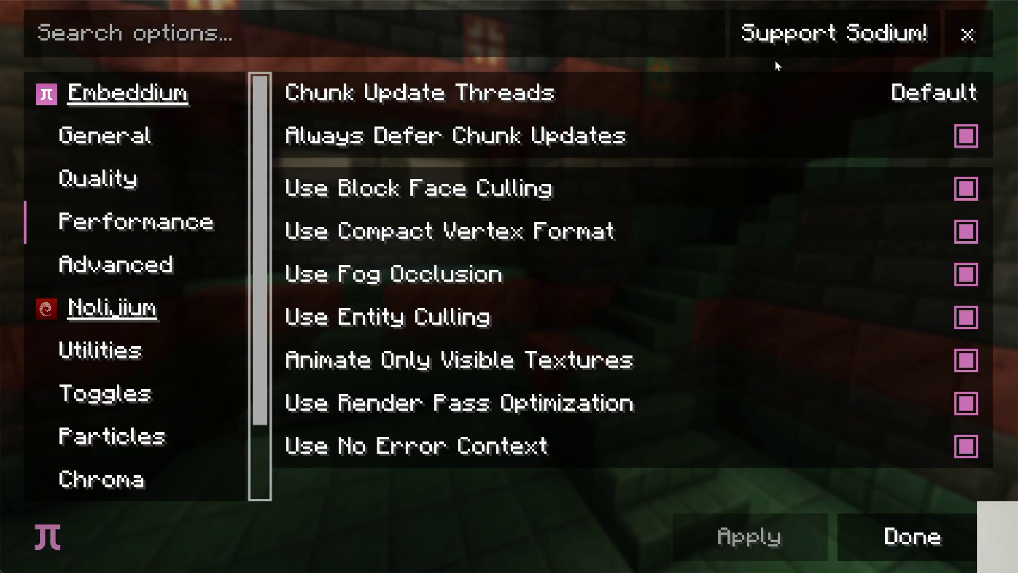
mouse_move(910, 80)
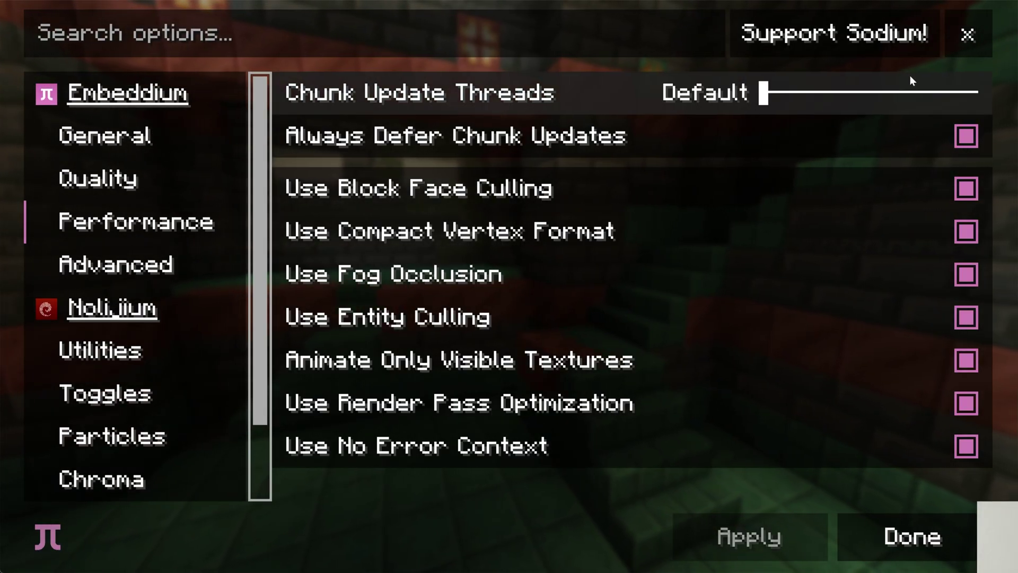
left_click(957, 39)
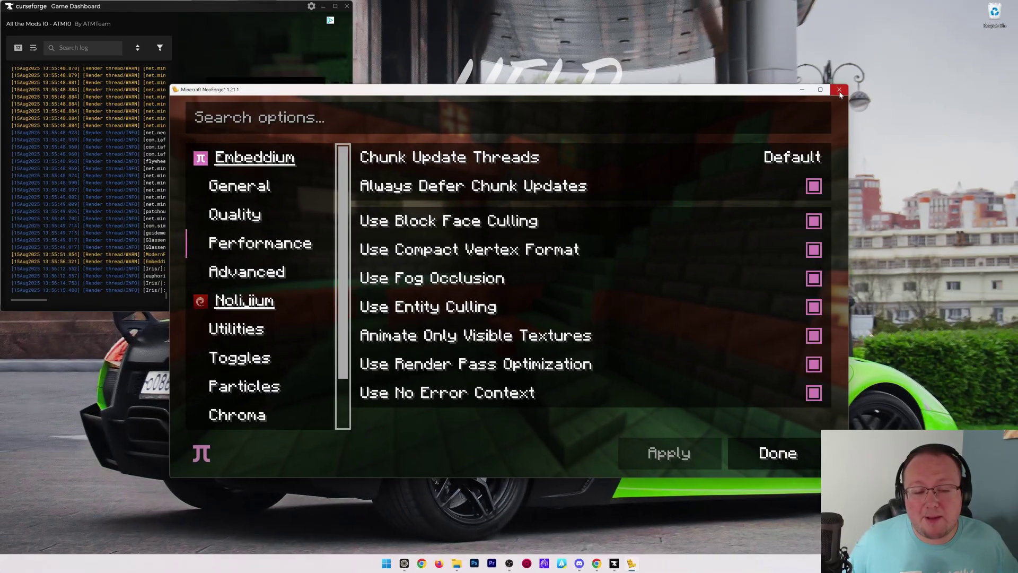
Step: Quit Minecraft and check RLCraft's page for Minecraft 1.12.2 and Forge 14.23.5.2860
left_click(840, 90)
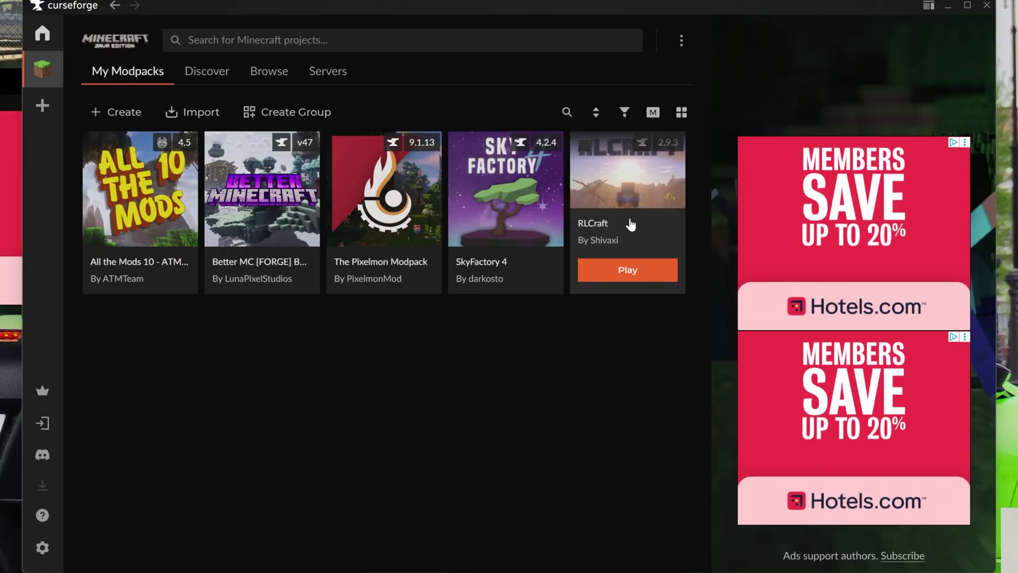
left_click(630, 225)
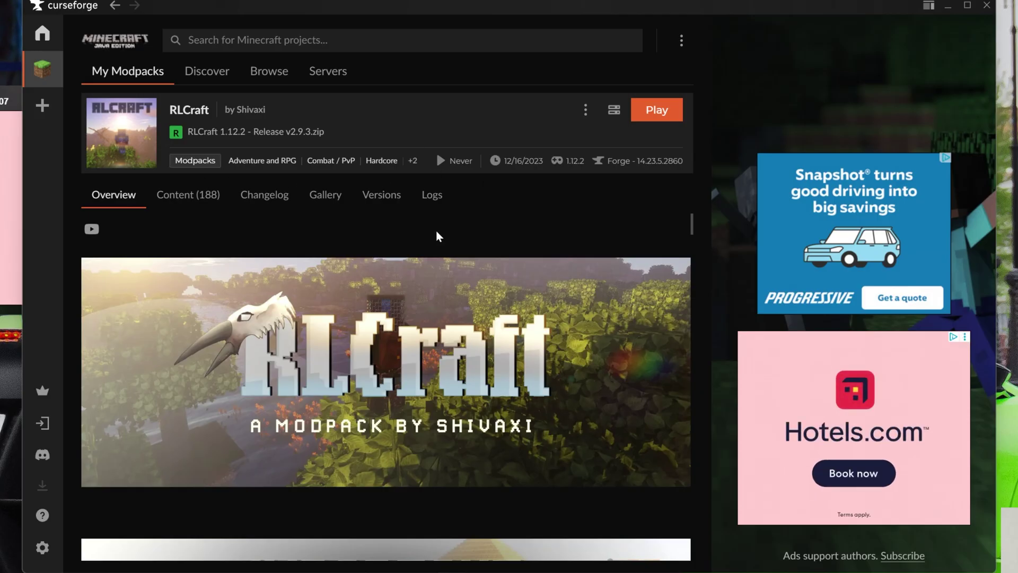
left_click(142, 82)
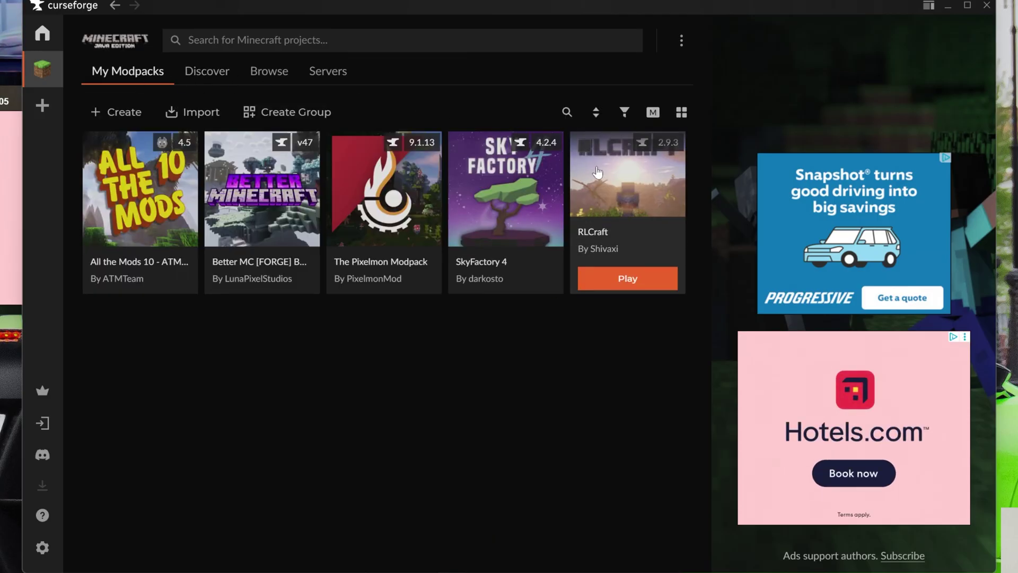
left_click(611, 194)
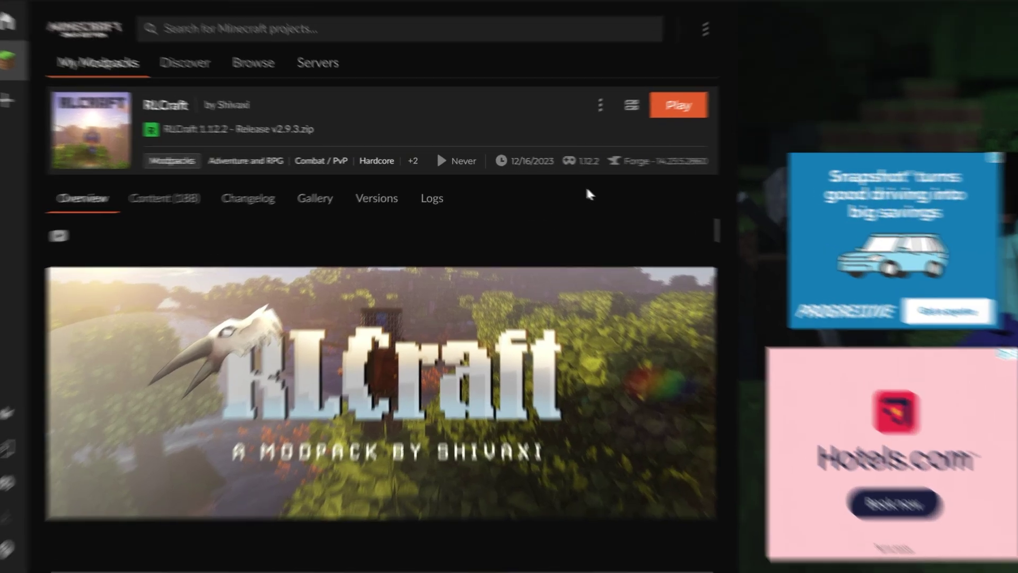
mouse_move(568, 166)
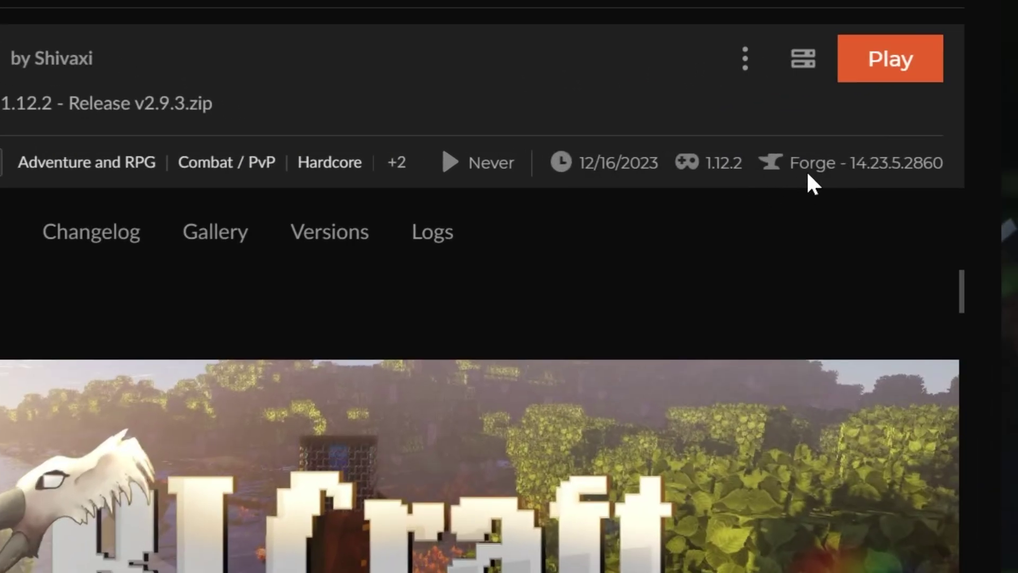
mouse_move(825, 164)
mouse_move(723, 166)
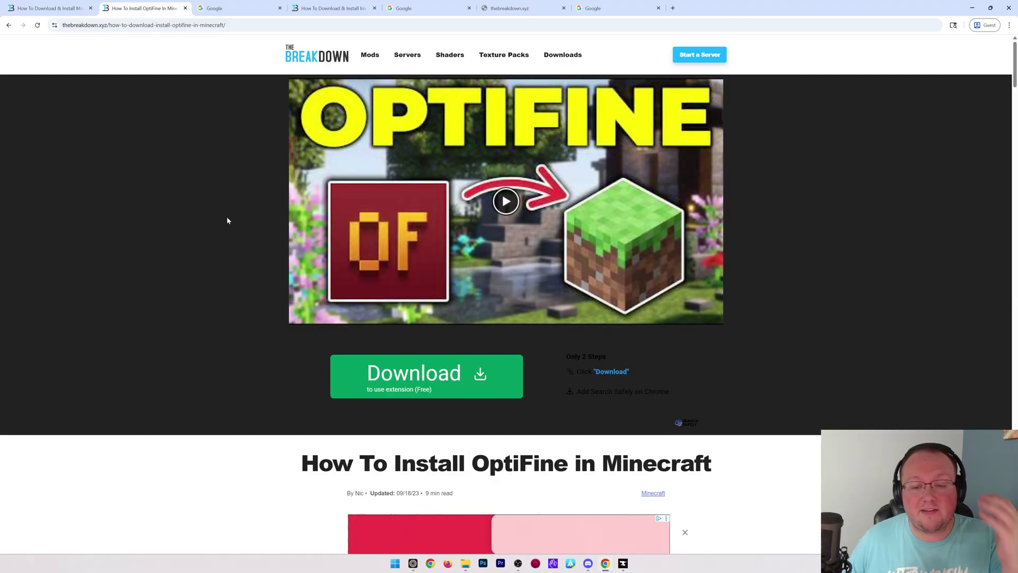
Step: Search Google for 'download optifine' to reach the official OptiFine downloads page
scroll(227, 216, "down", 5)
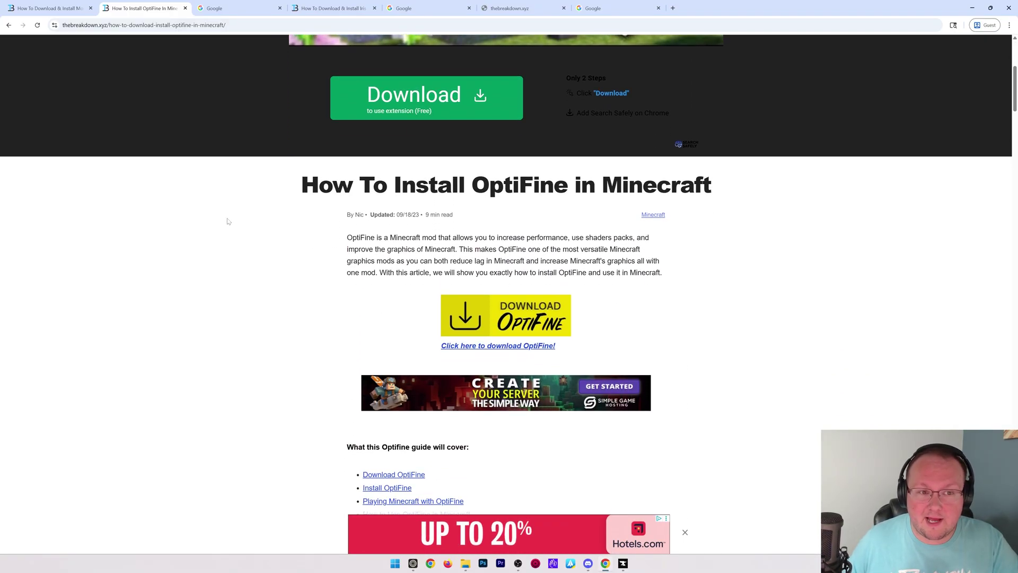
left_click(505, 315)
left_click(327, 11)
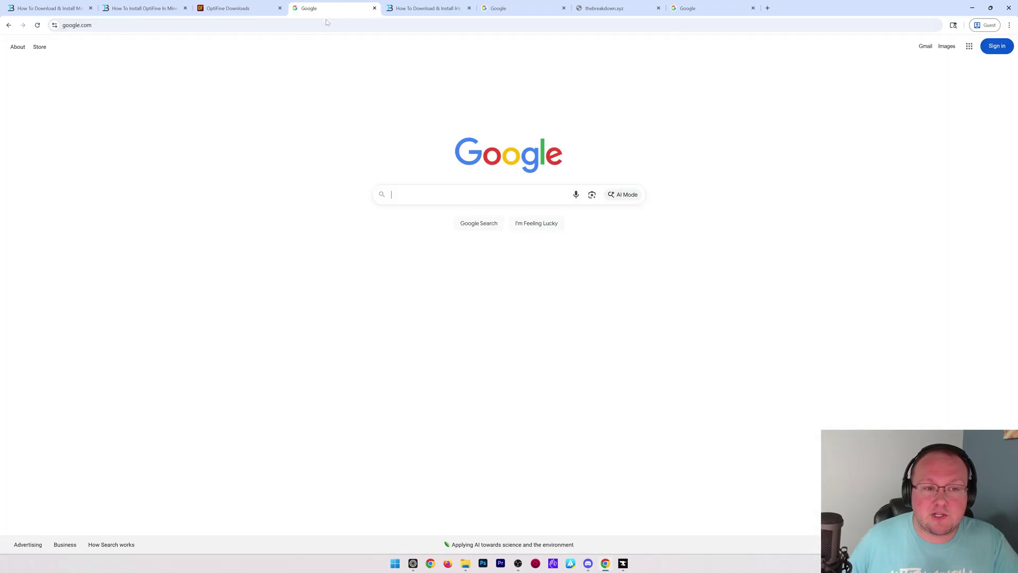
type("download optifine")
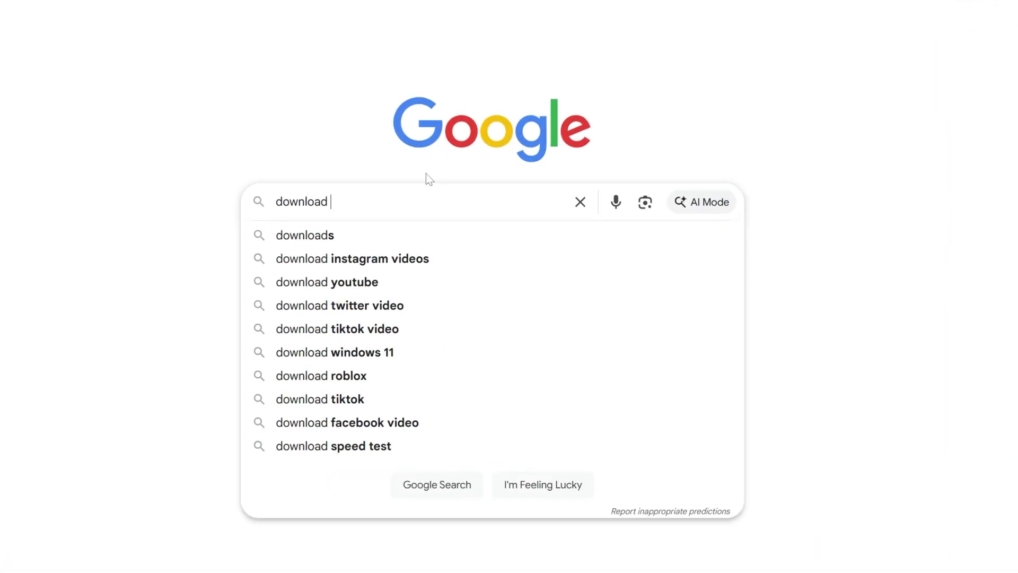
key("Return")
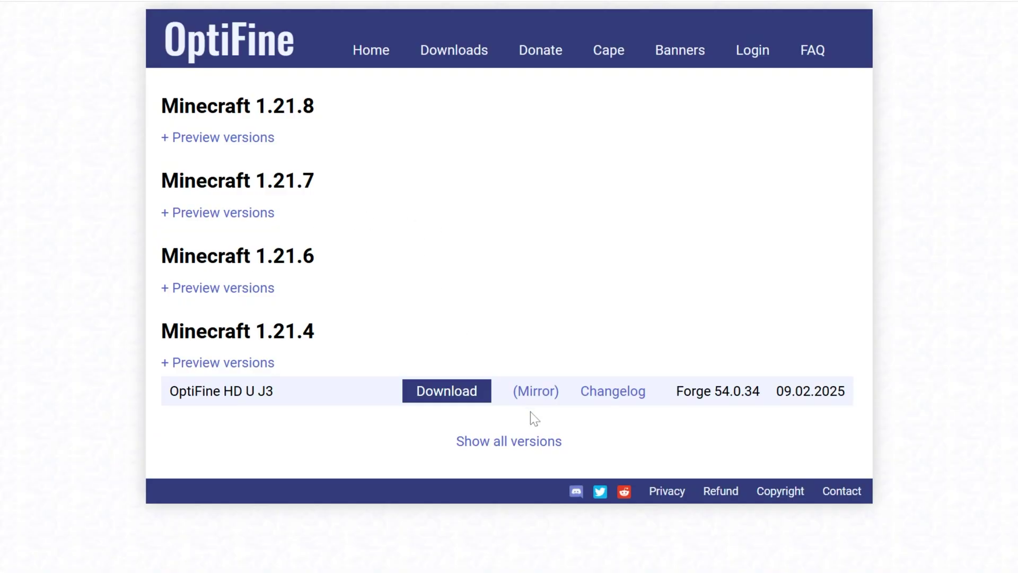
Step: Save OptiFine_1.12.2_HD_U_G5.jar from the 1.12.2 mirror link into Downloads
left_click(525, 450)
scroll(504, 450, "down", 8)
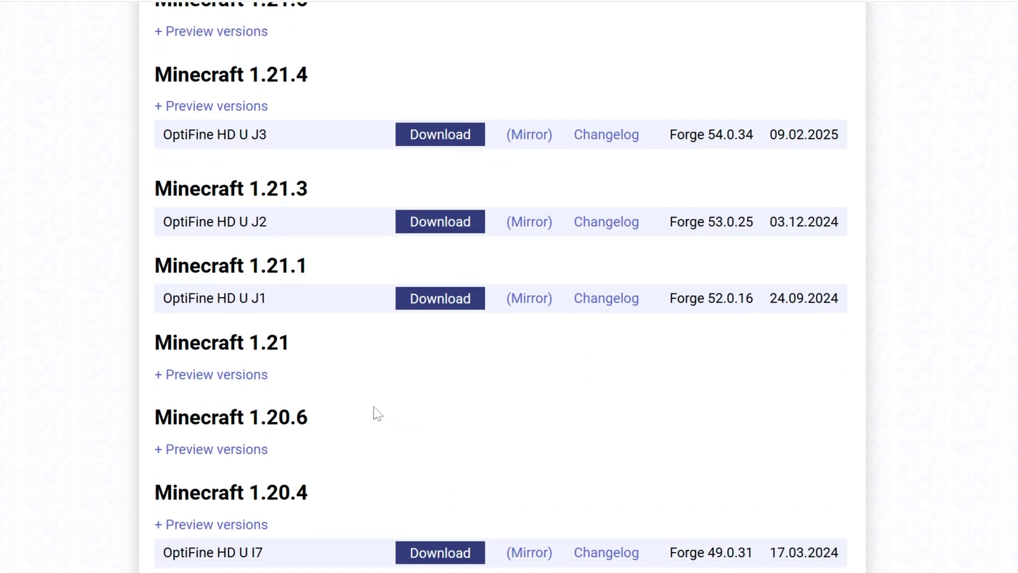
scroll(370, 408, "down", 20)
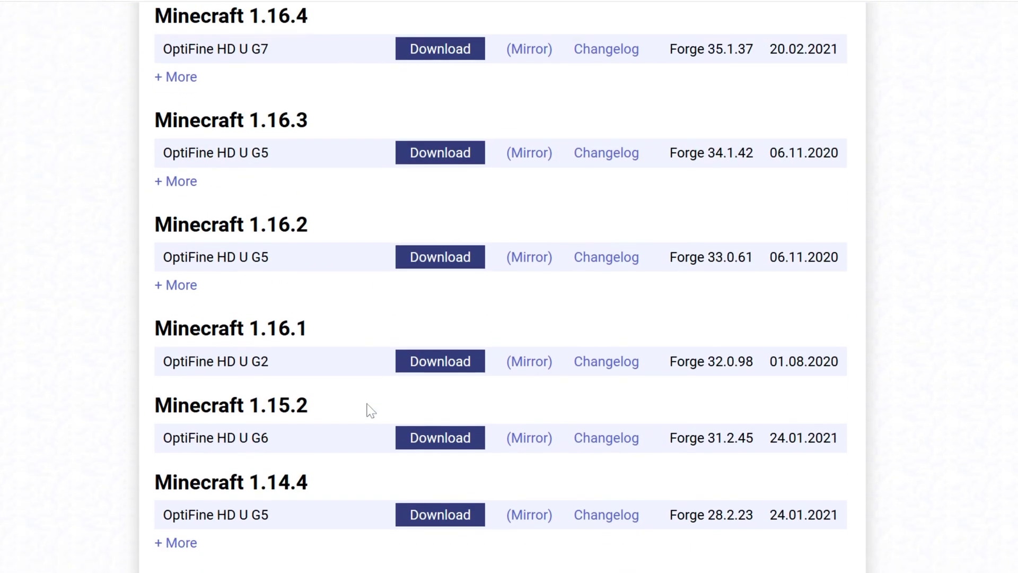
scroll(354, 398, "down", 10)
scroll(352, 397, "up", 3)
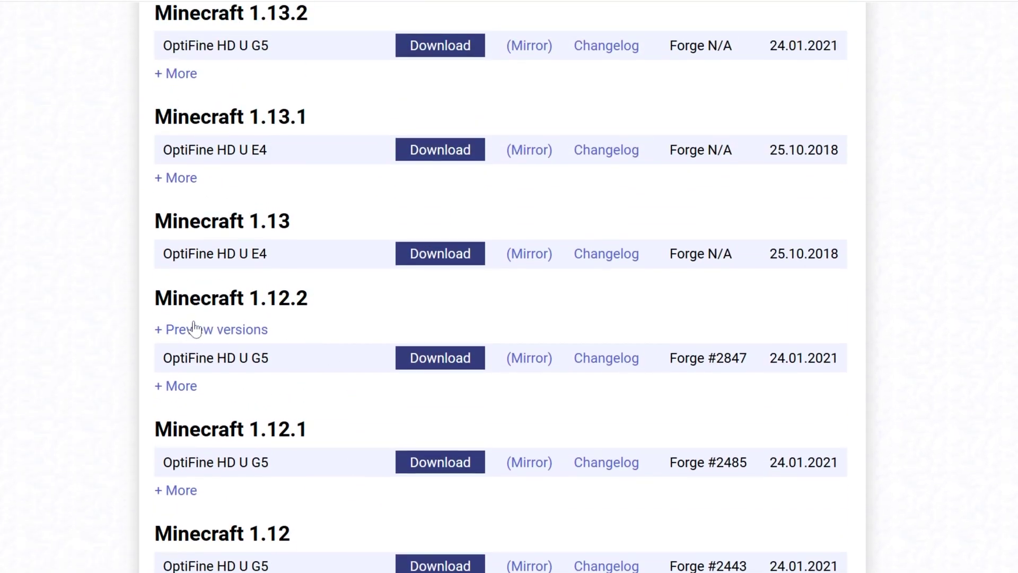
left_click(533, 360)
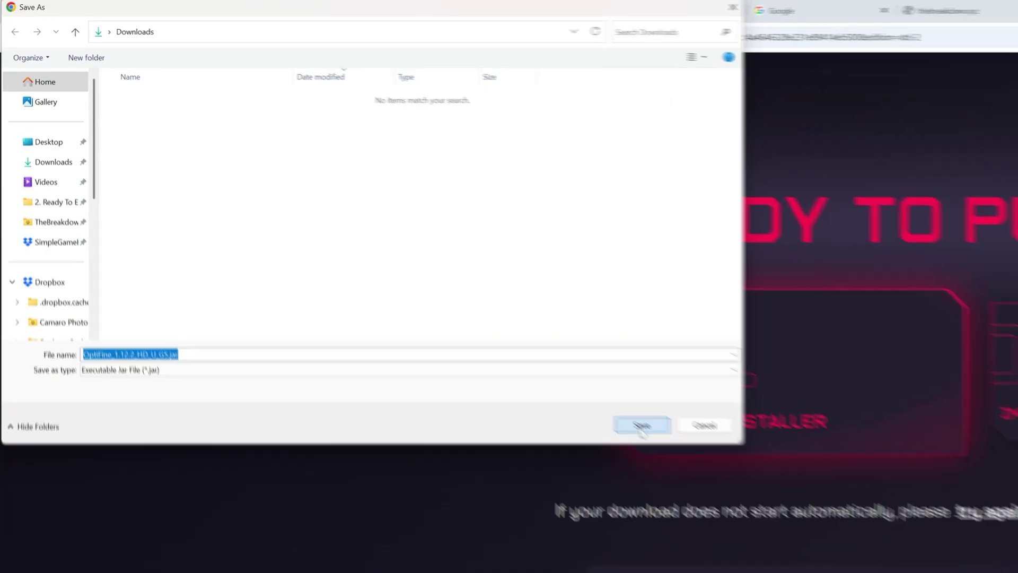
left_click(653, 432)
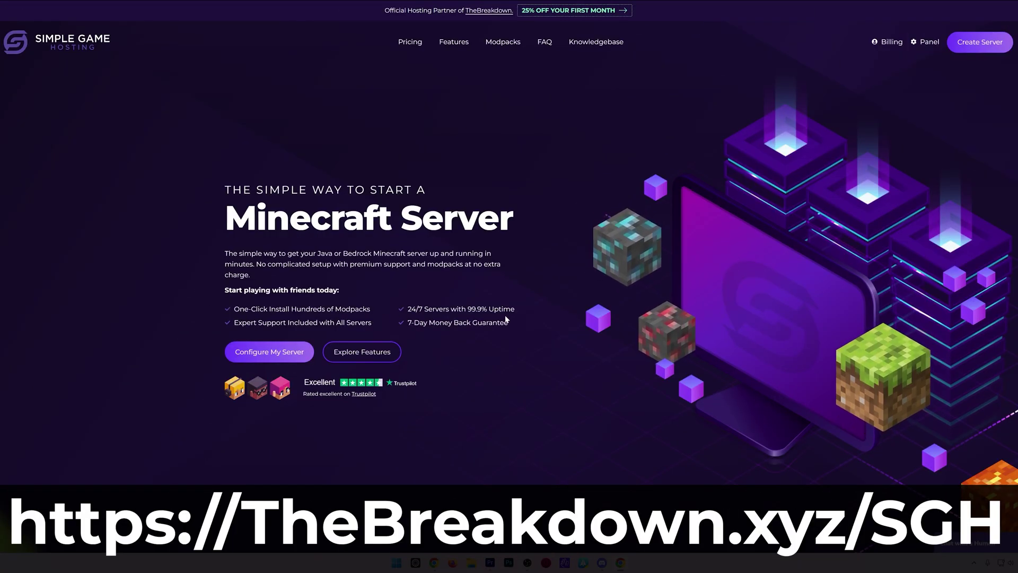
Step: Preview the Modrinth, FTB and Technic modpack lists in the hosting panel's installer
scroll(366, 303, "down", 6)
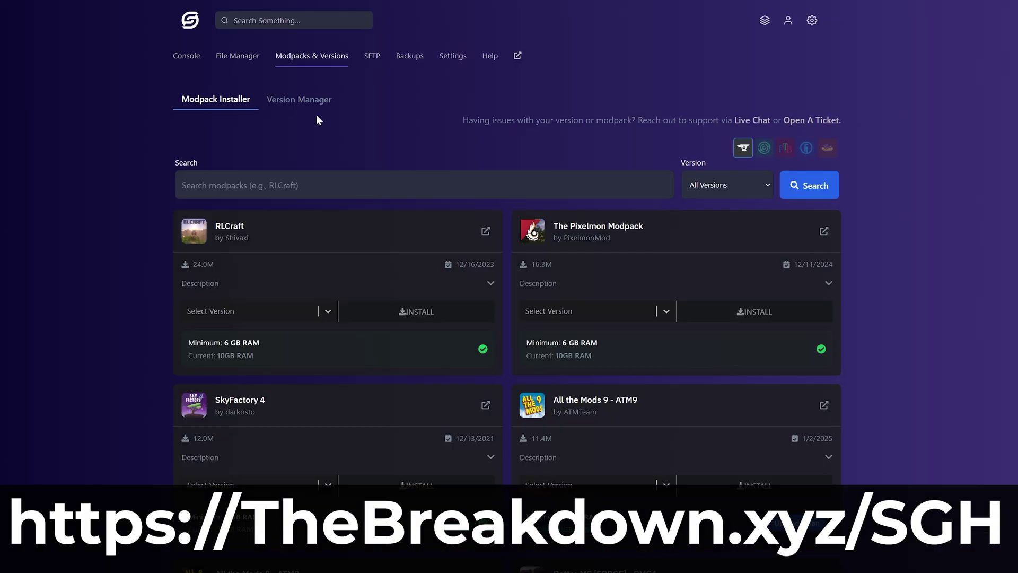
left_click(763, 151)
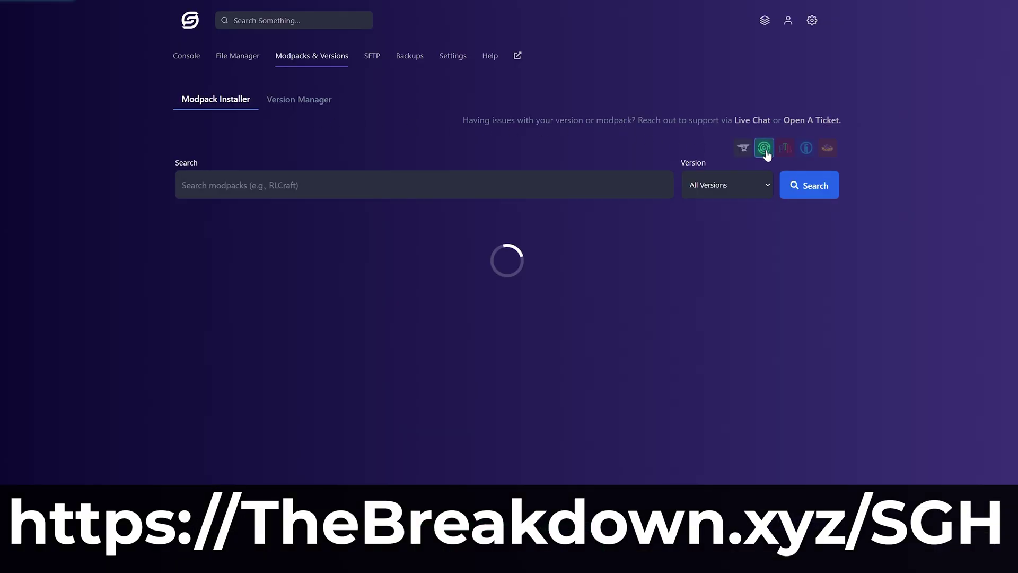
left_click(785, 153)
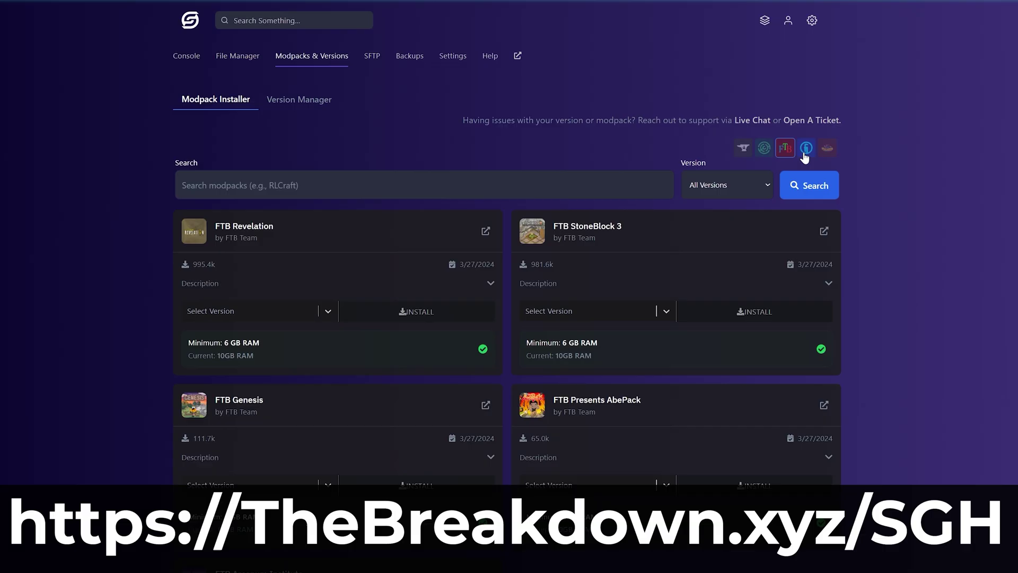
left_click(805, 152)
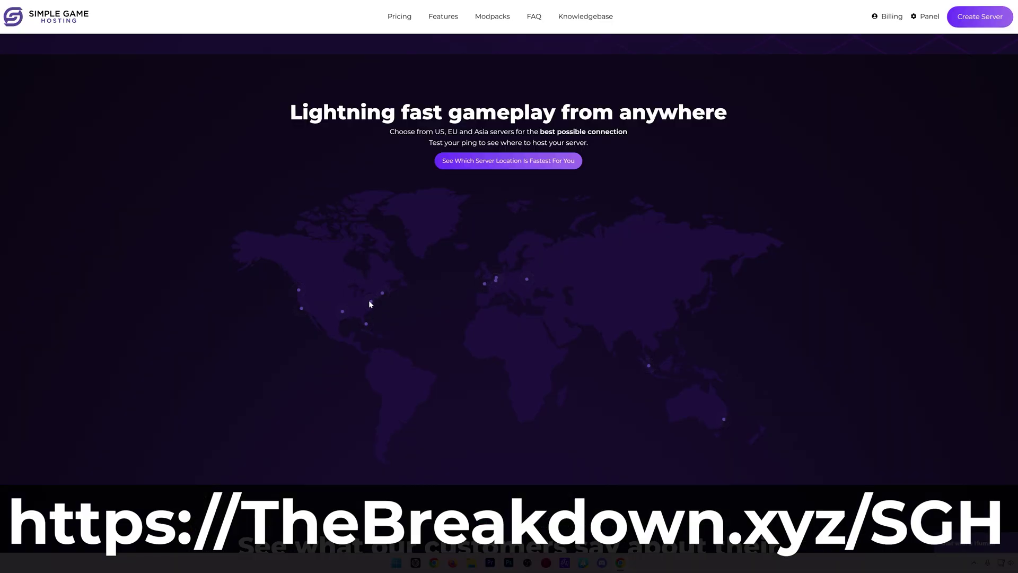
Step: Confirm the OptiFine jar finished downloading, then minimise the browser
mouse_move(374, 304)
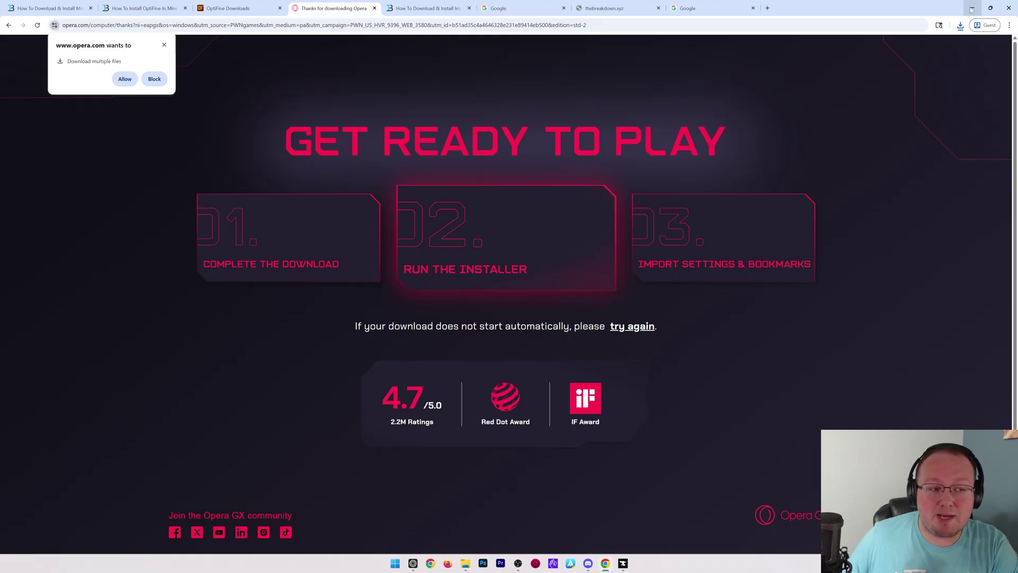
left_click(961, 27)
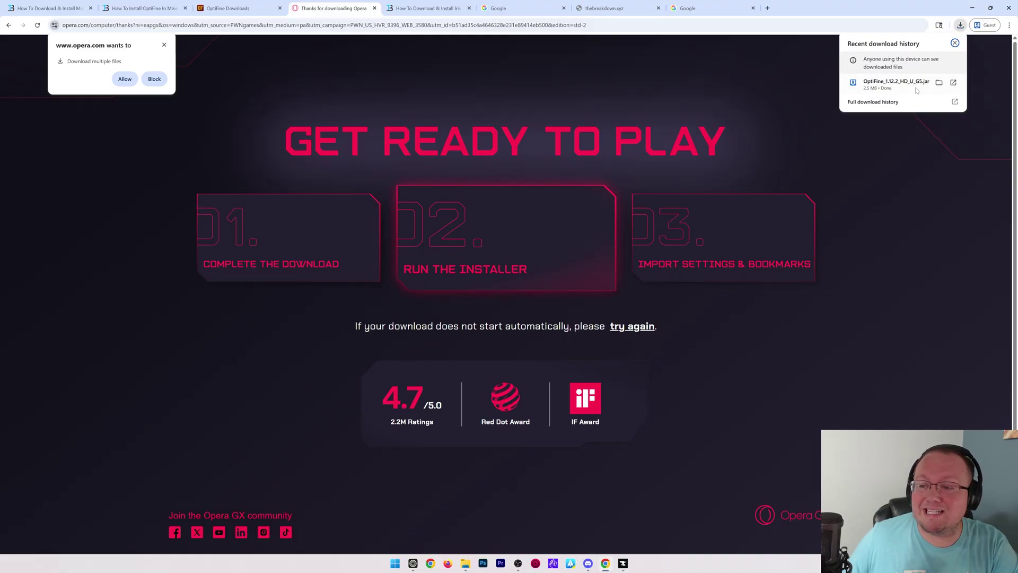
left_click(971, 9)
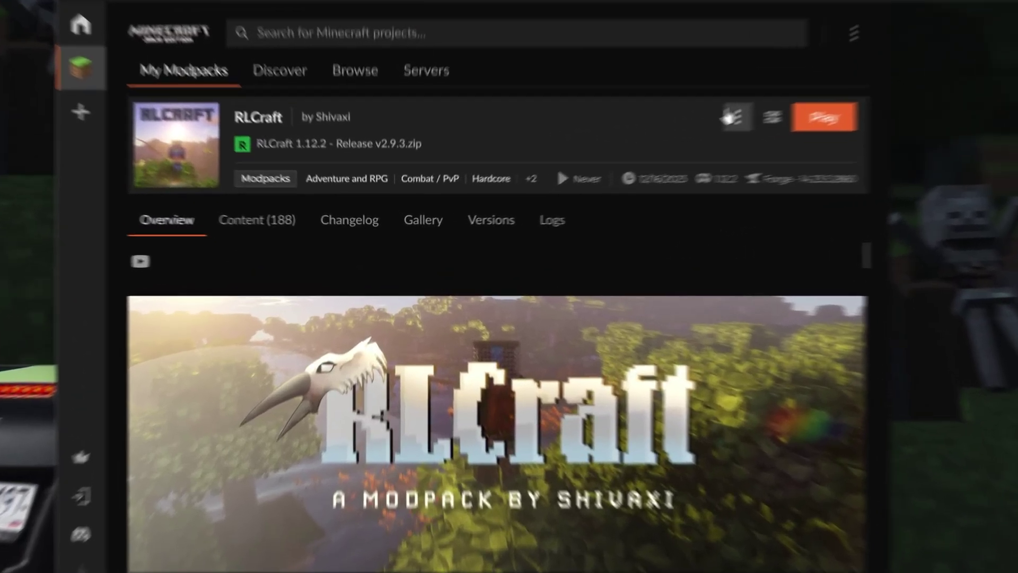
Step: Open the RLCraft instance folder from the modpack's options in CurseForge
left_click(566, 185)
mouse_move(515, 249)
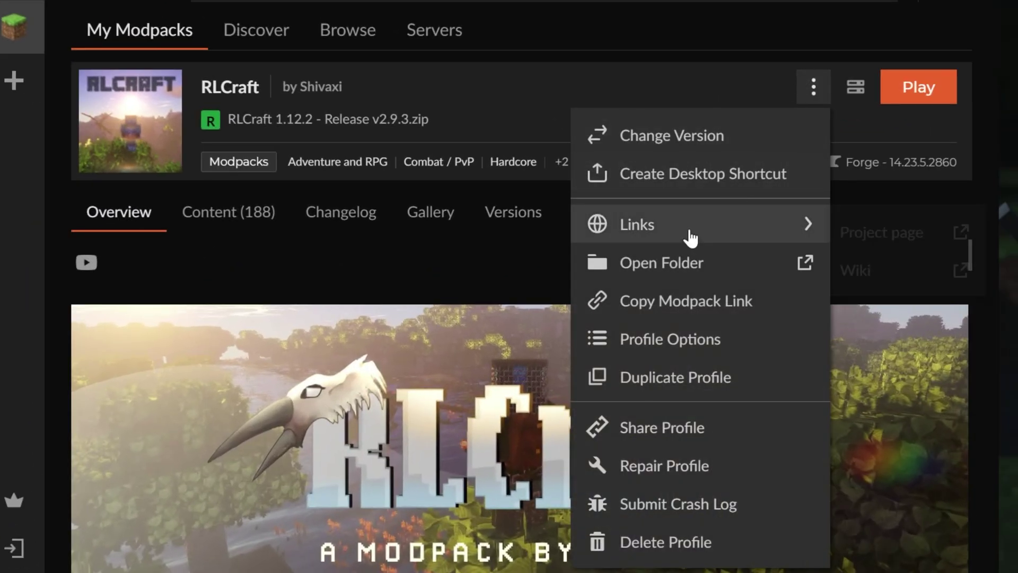
left_click(654, 265)
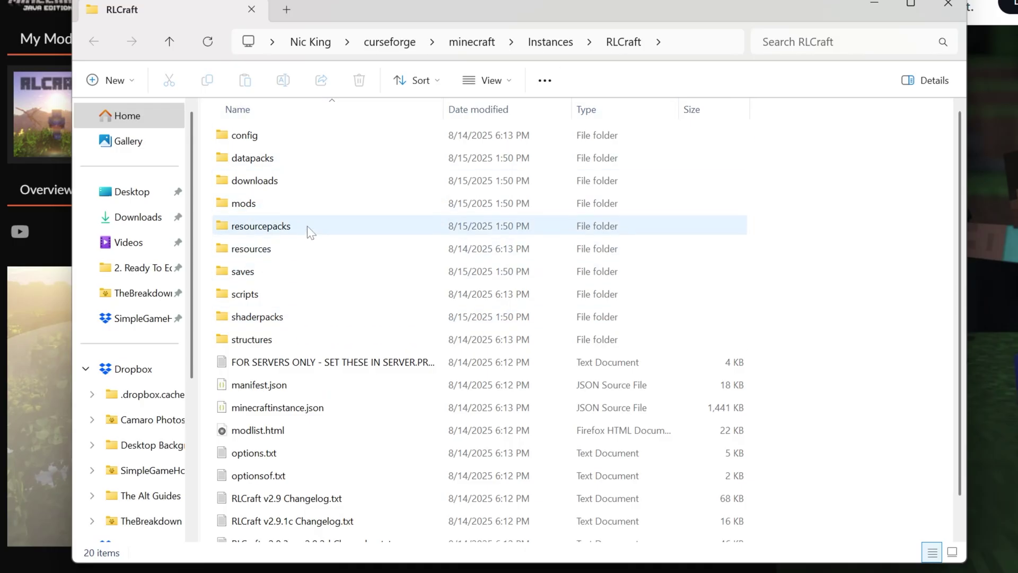
Step: Copy OptiFine_1.12.2_HD_U_G5.jar from Downloads, return to the instance folder and close it
left_click(133, 223)
left_click(276, 160)
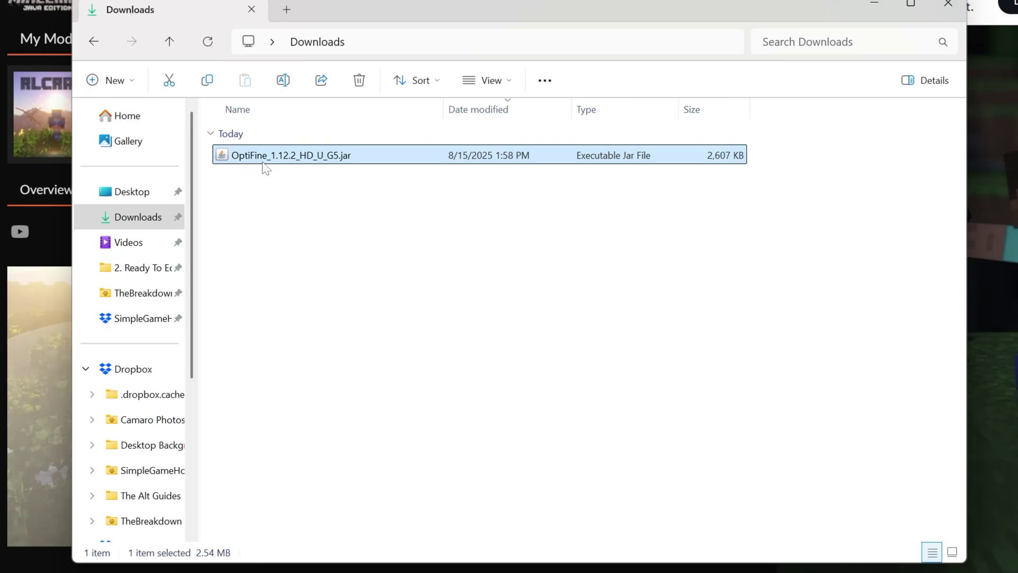
right_click(265, 169)
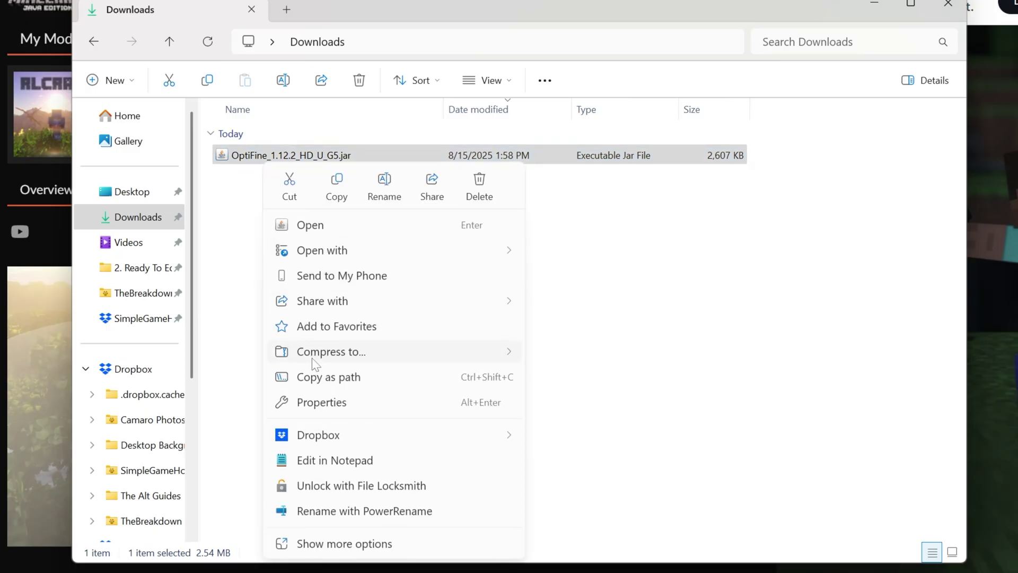
left_click(338, 181)
left_click(344, 180)
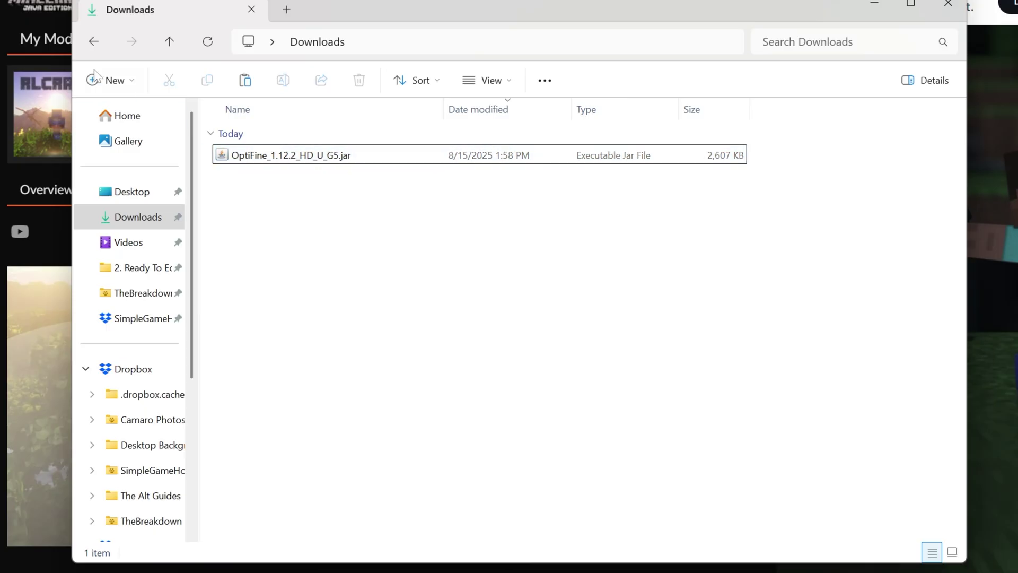
left_click(99, 41)
left_click(948, 4)
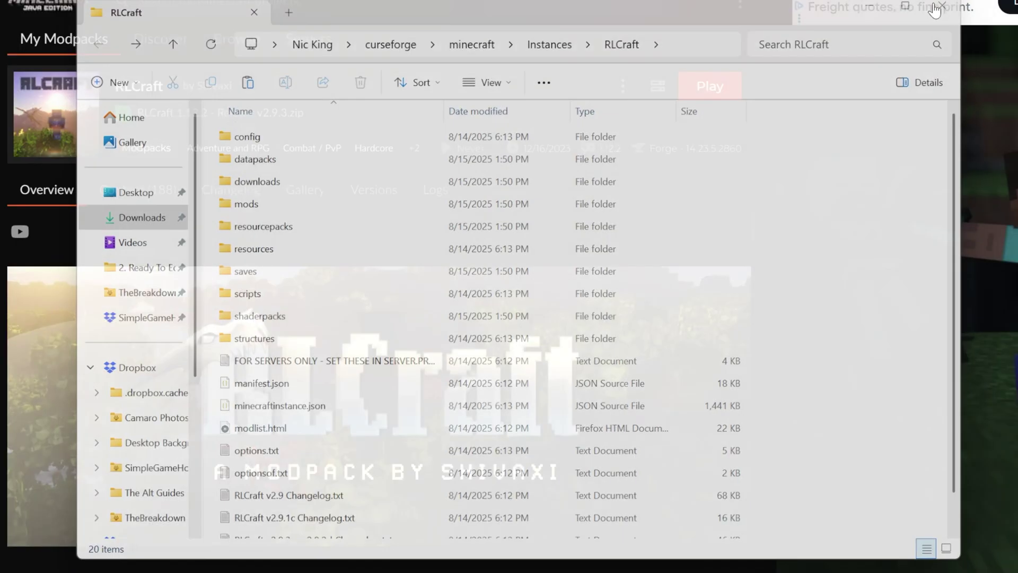
Step: Paste the OptiFine jar into RLCraft's mods folder, close Explorer and launch RLCraft
left_click(623, 86)
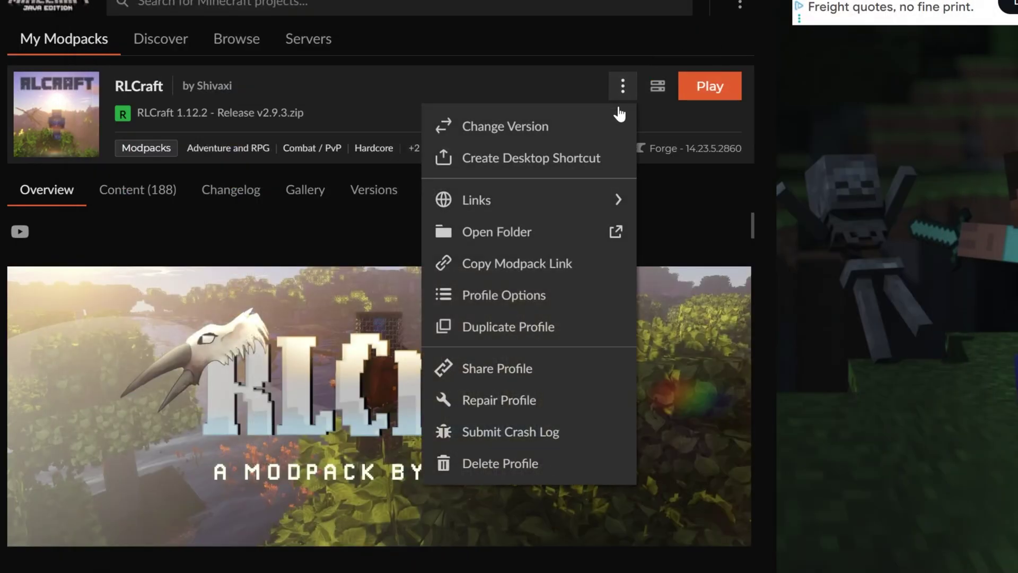
left_click(536, 233)
double_click(271, 223)
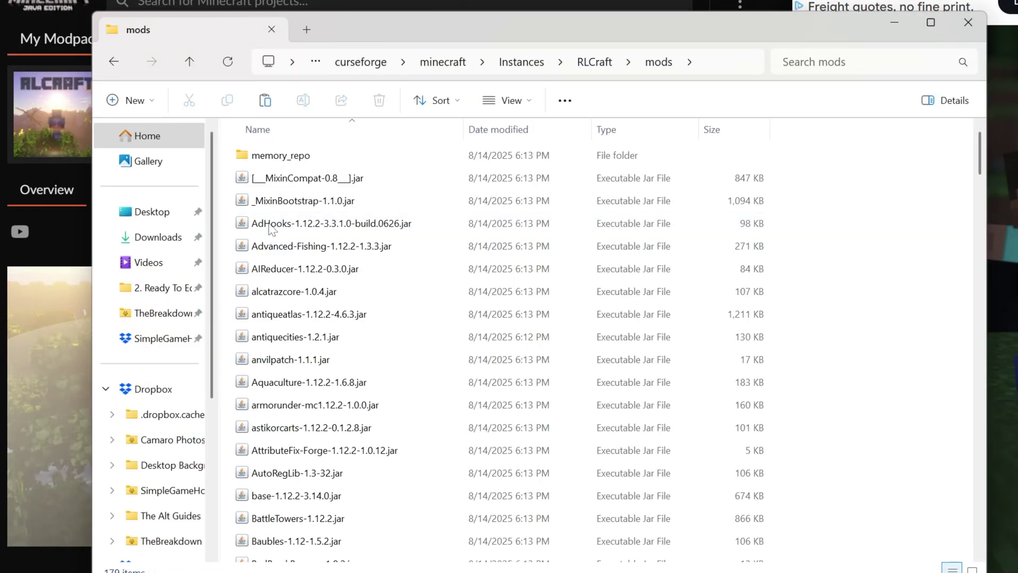
right_click(794, 165)
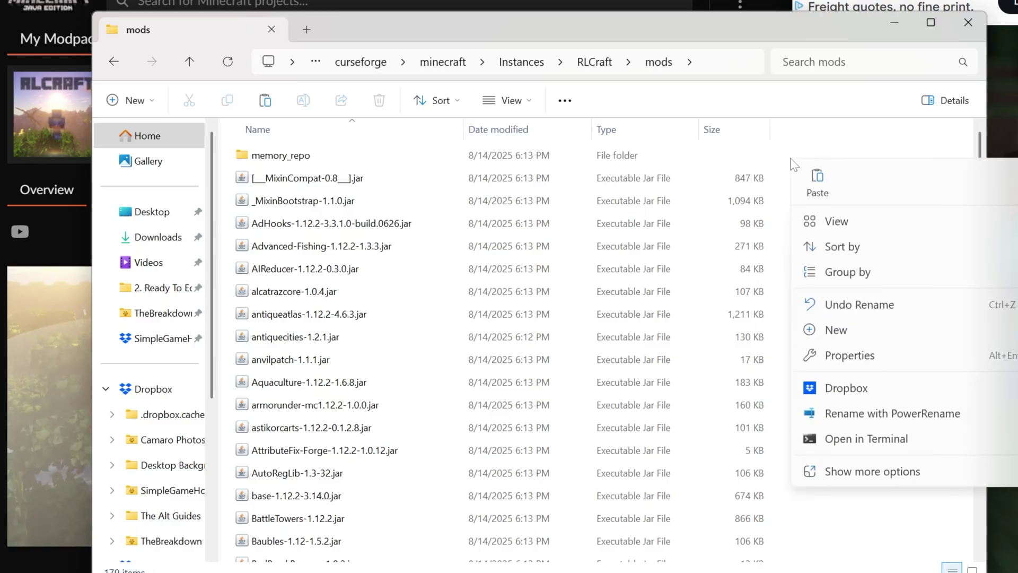
left_click(812, 183)
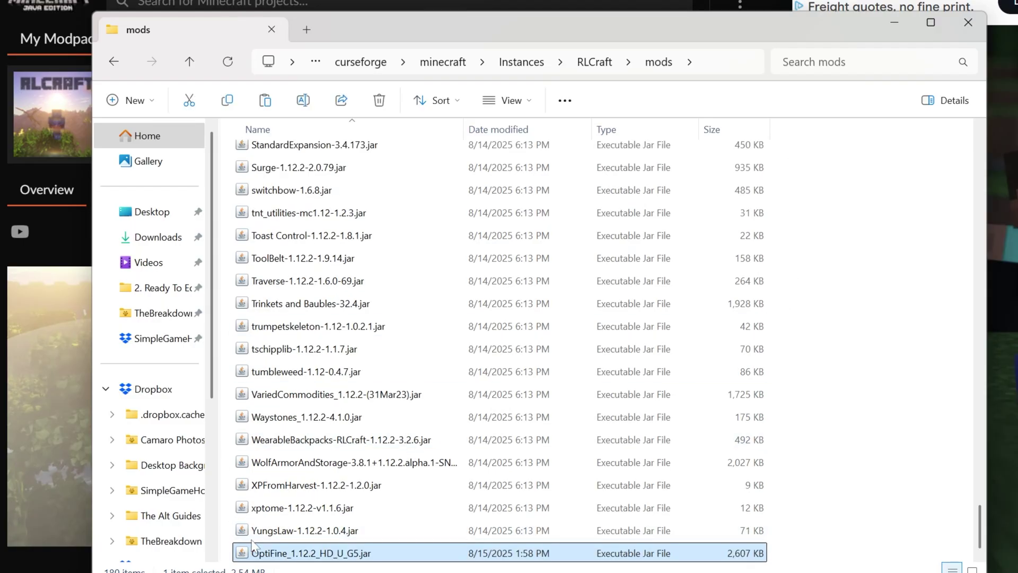
left_click(966, 23)
left_click(717, 90)
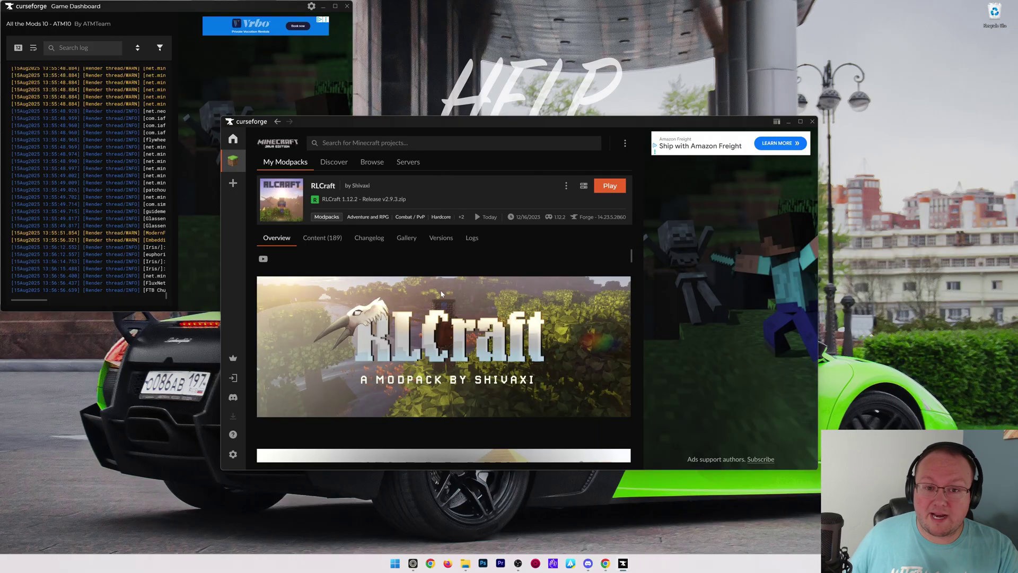
Step: Return to the My Modpacks overview of five modpacks and bring the Chrome Iris Shaders guide forward
left_click(298, 168)
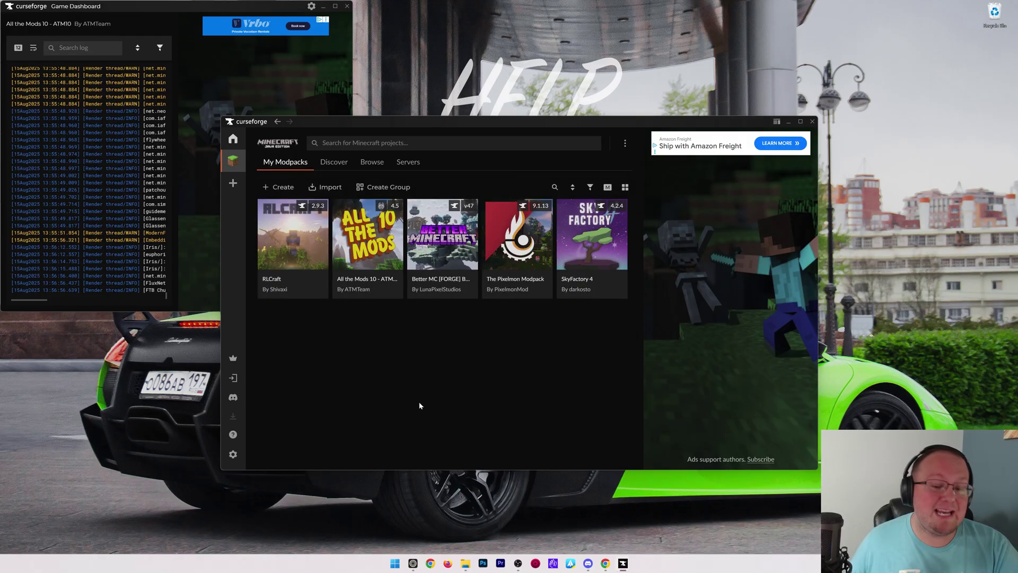
mouse_move(367, 257)
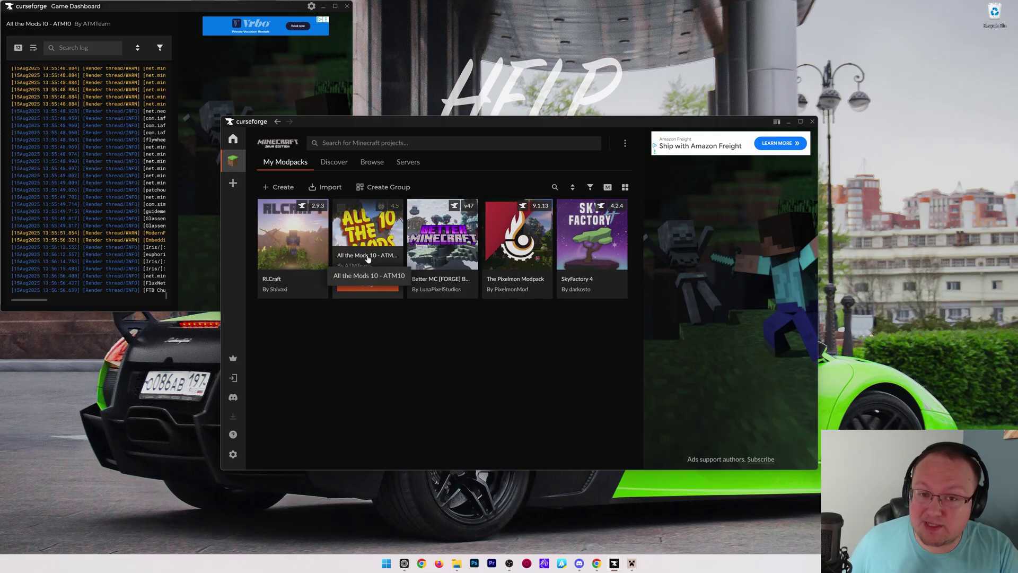
mouse_move(605, 571)
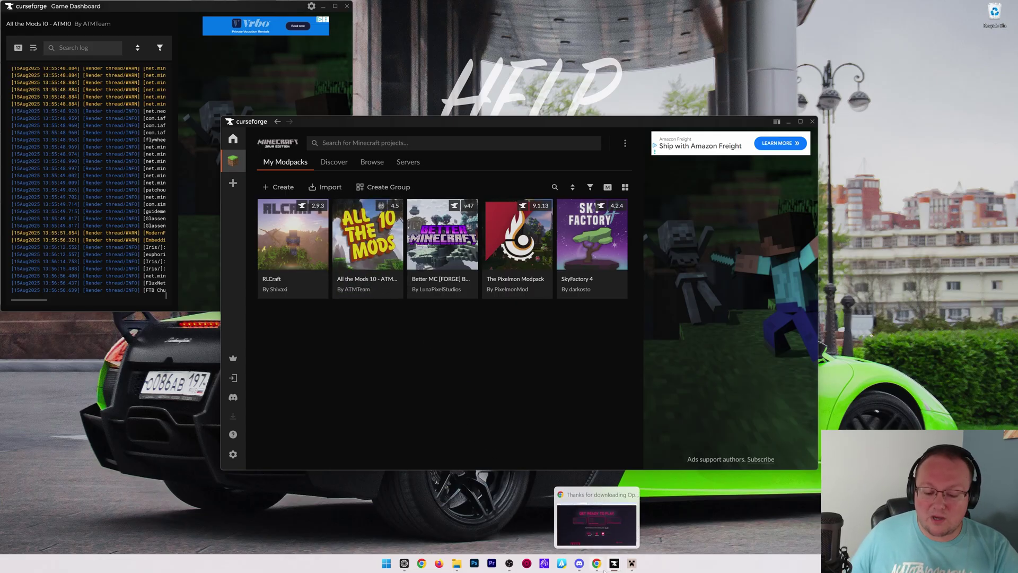
left_click(597, 522)
Step: Follow the Iris Shaders article's download link to the Iris Shaders page on Modrinth
left_click(427, 8)
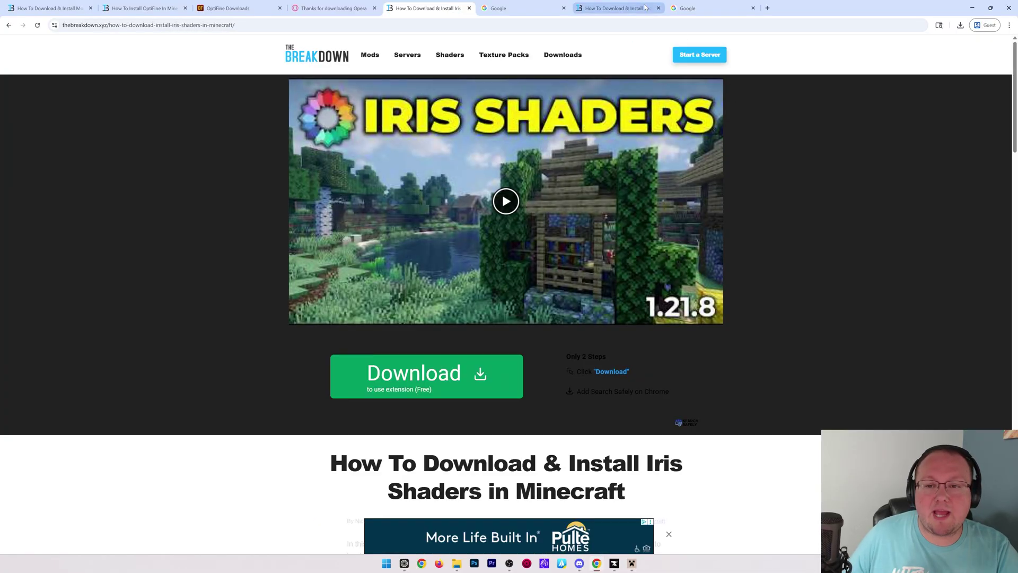
scroll(464, 243, "down", 4)
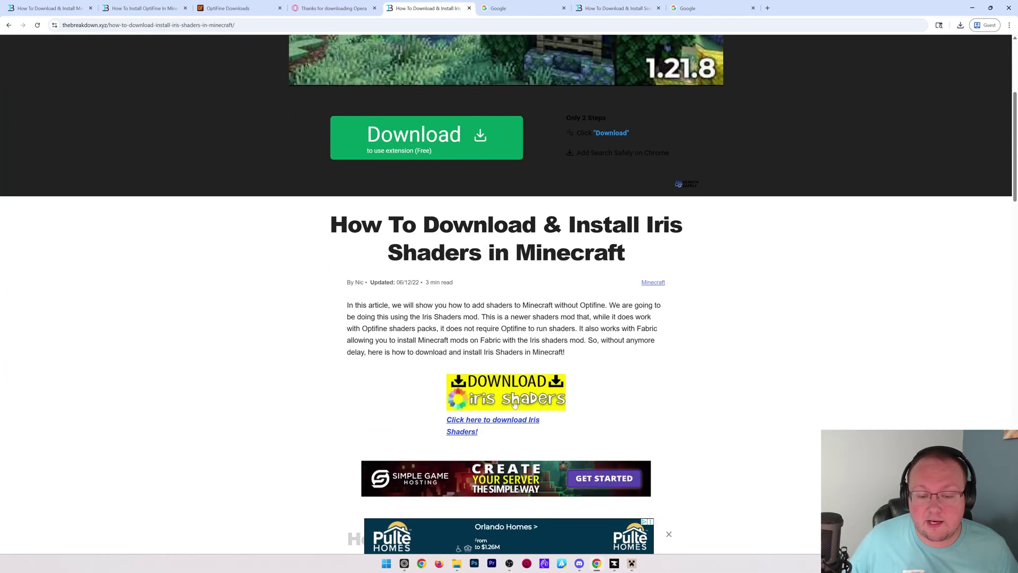
left_click(482, 419)
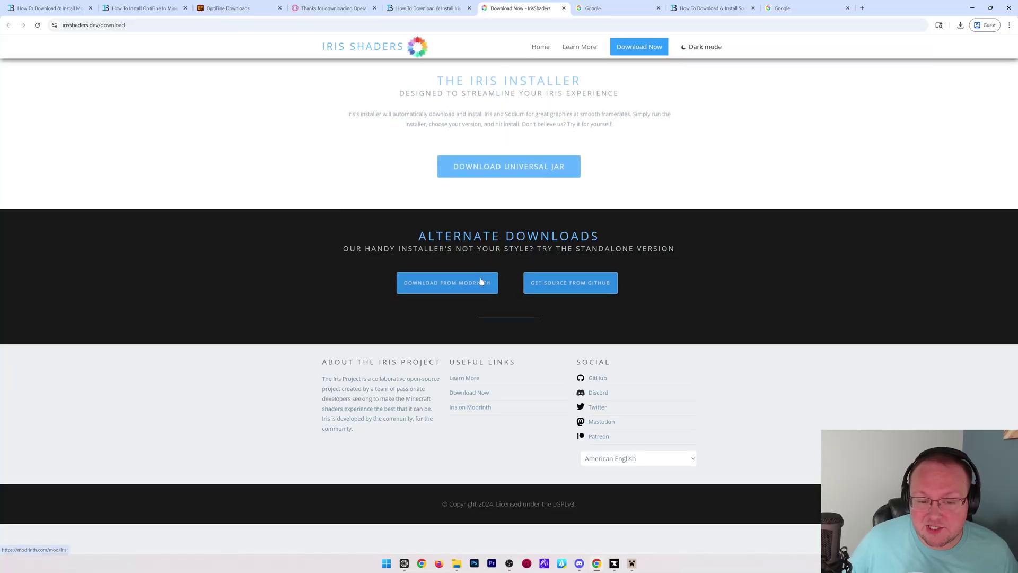
left_click(481, 284)
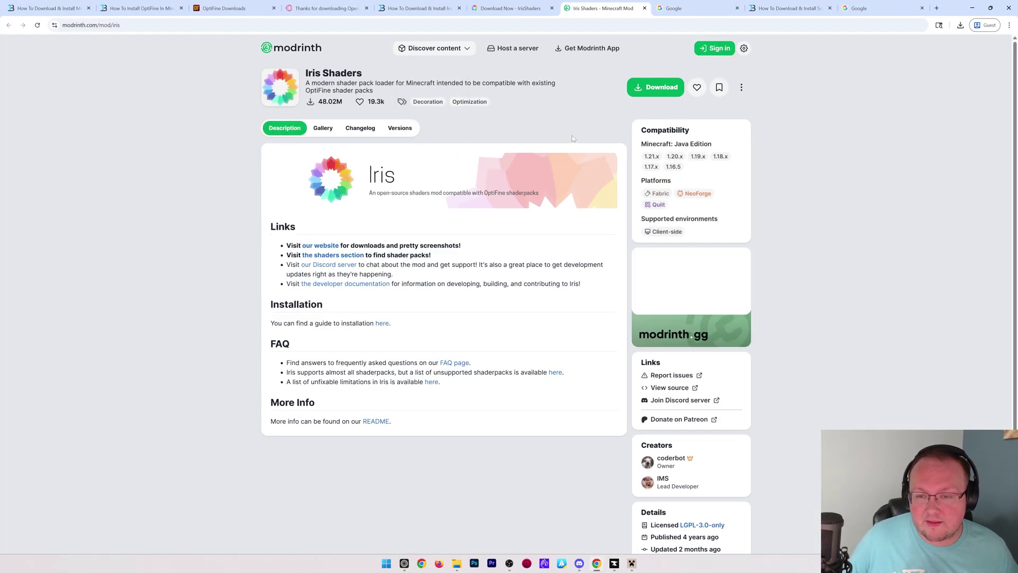
left_click(509, 8)
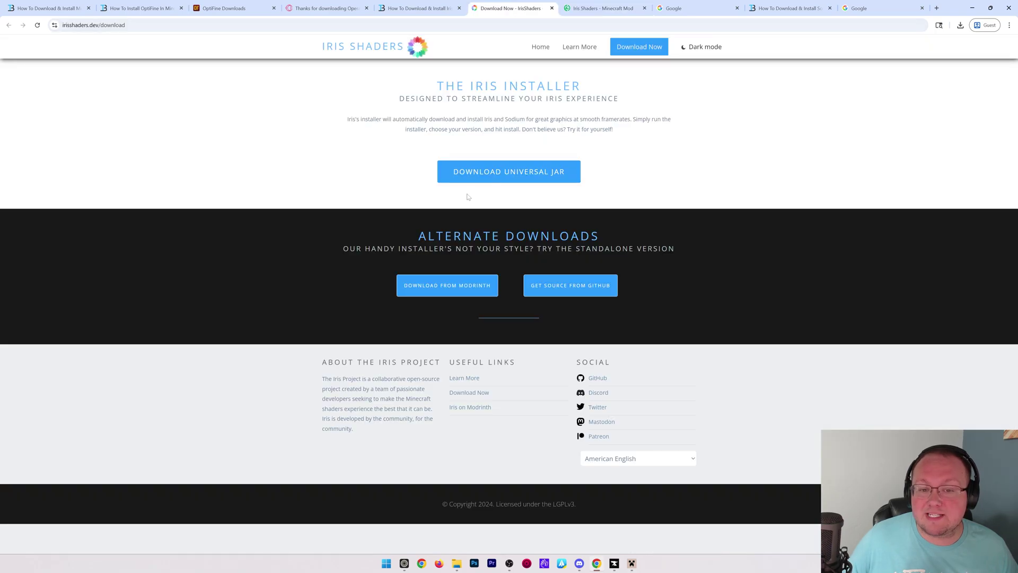
left_click(609, 12)
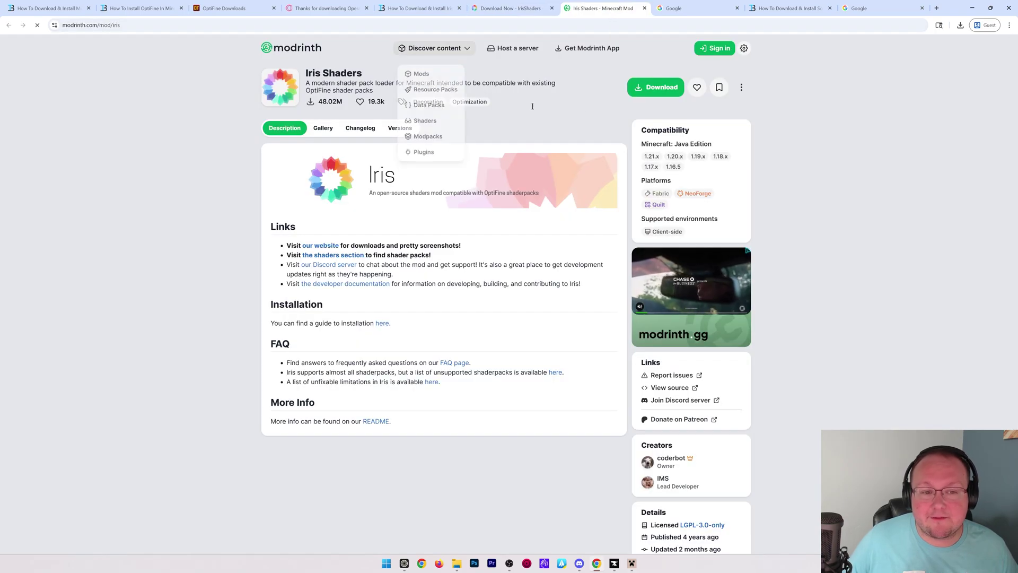
Step: Open the Sodium mod page on Modrinth from the Sodium install article
left_click(784, 8)
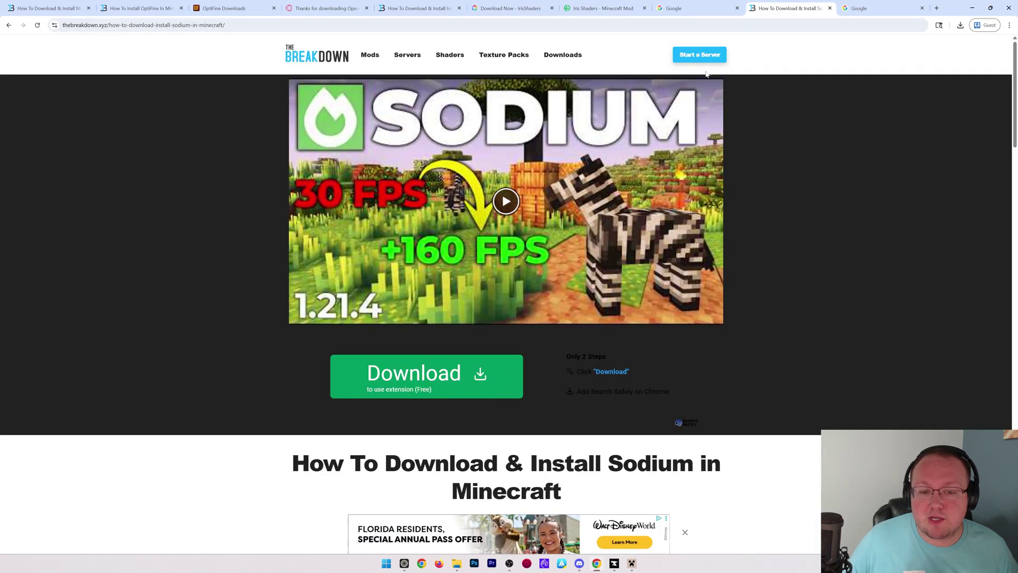
scroll(503, 359, "down", 5)
left_click(503, 359)
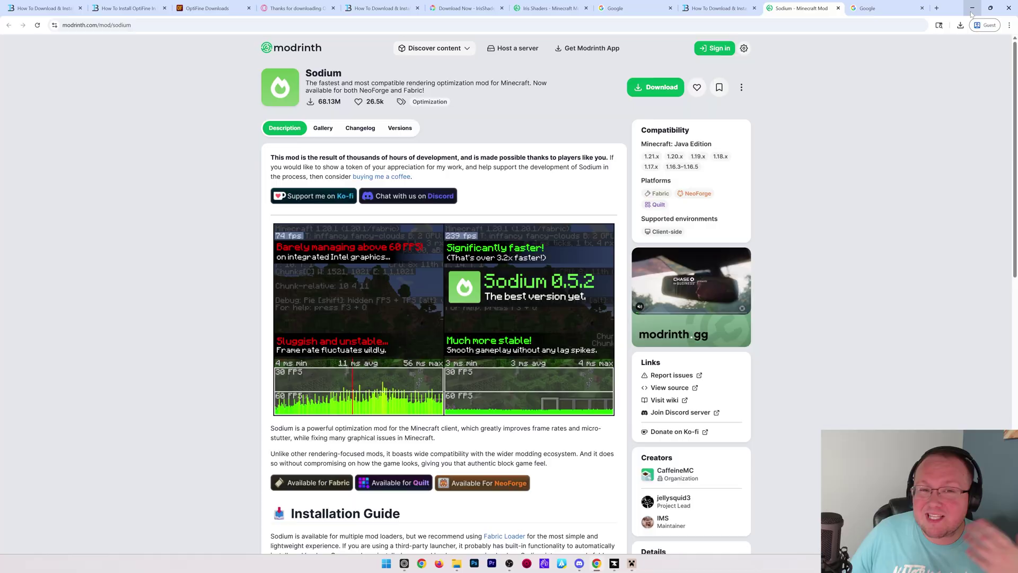
Step: Launch RLCraft from the Minecraft Launcher, accept the modded-game warning, and open Video Settings
left_click(972, 8)
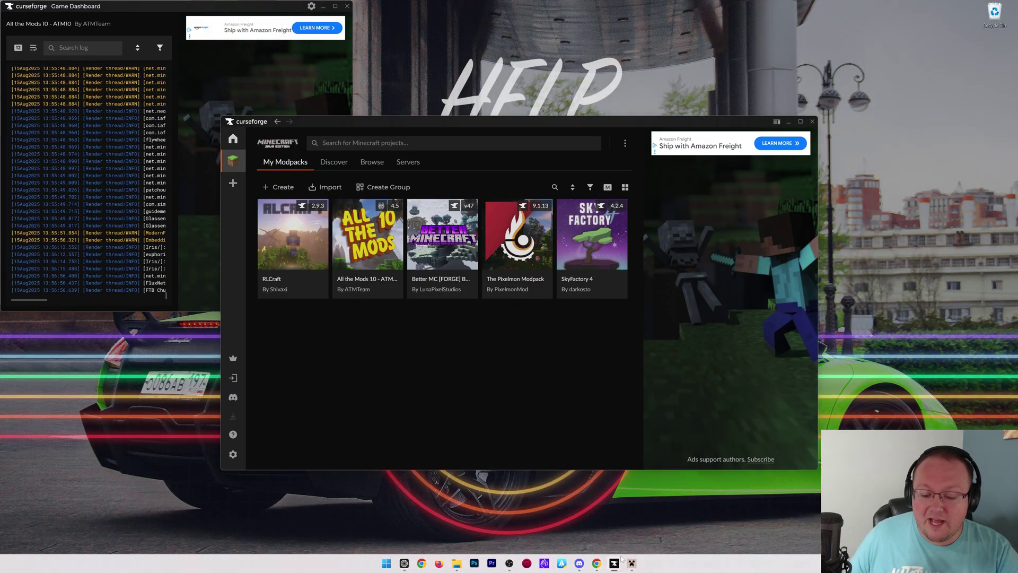
left_click(631, 563)
left_click(552, 348)
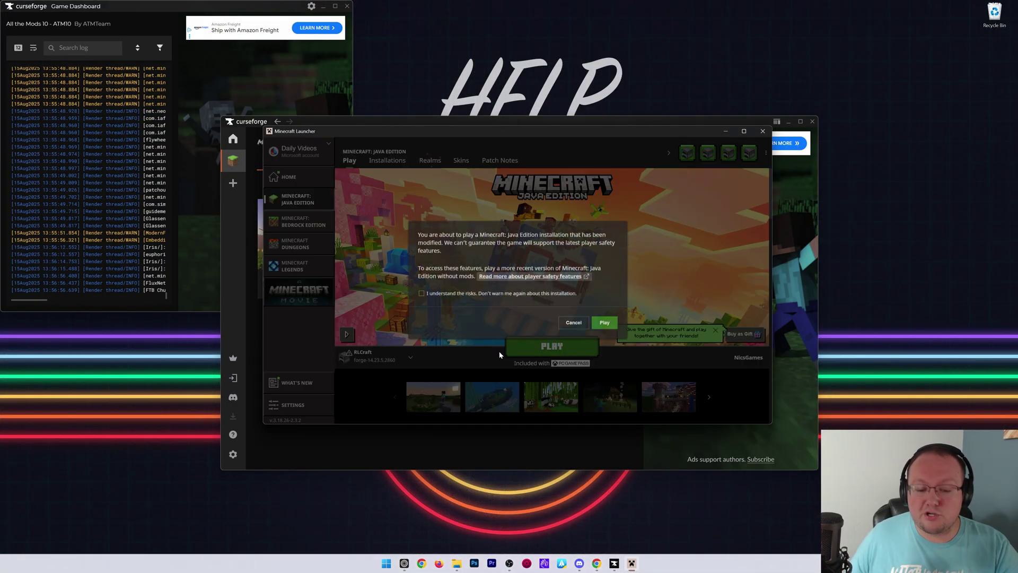
left_click(605, 323)
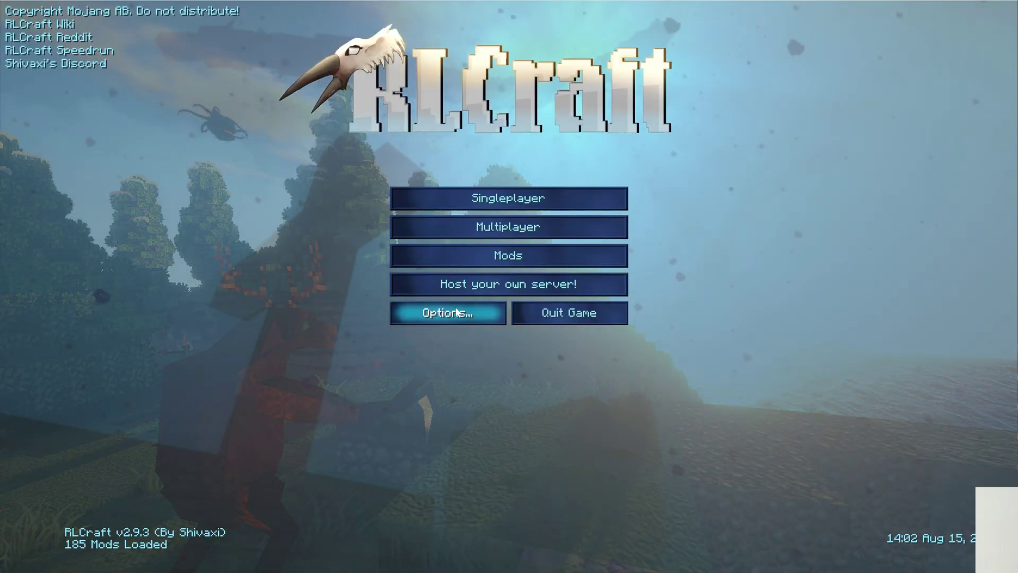
left_click(457, 312)
left_click(339, 286)
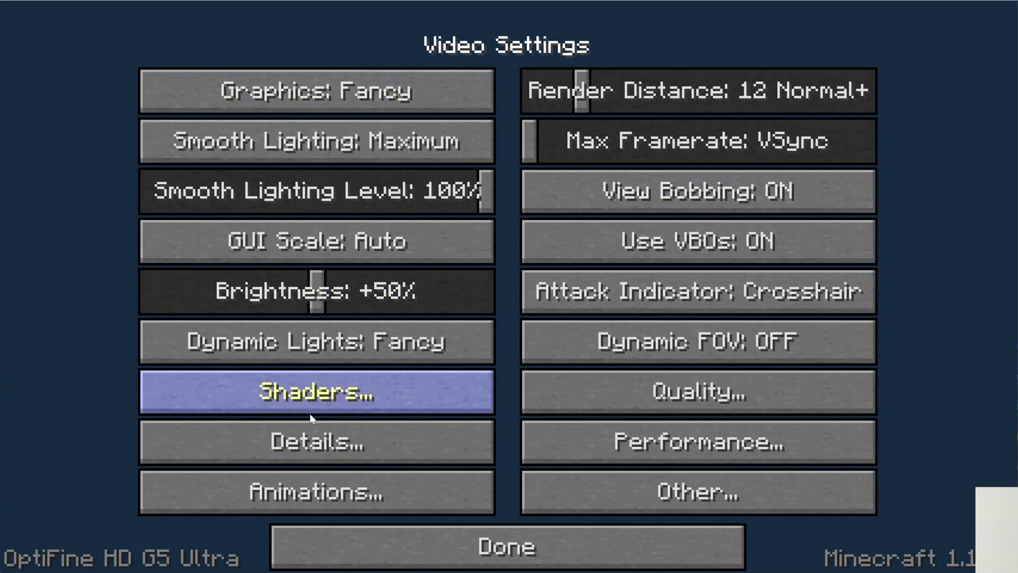
Step: Open the OptiFine Shaders screen, which lists only OFF and (internal)
left_click(350, 387)
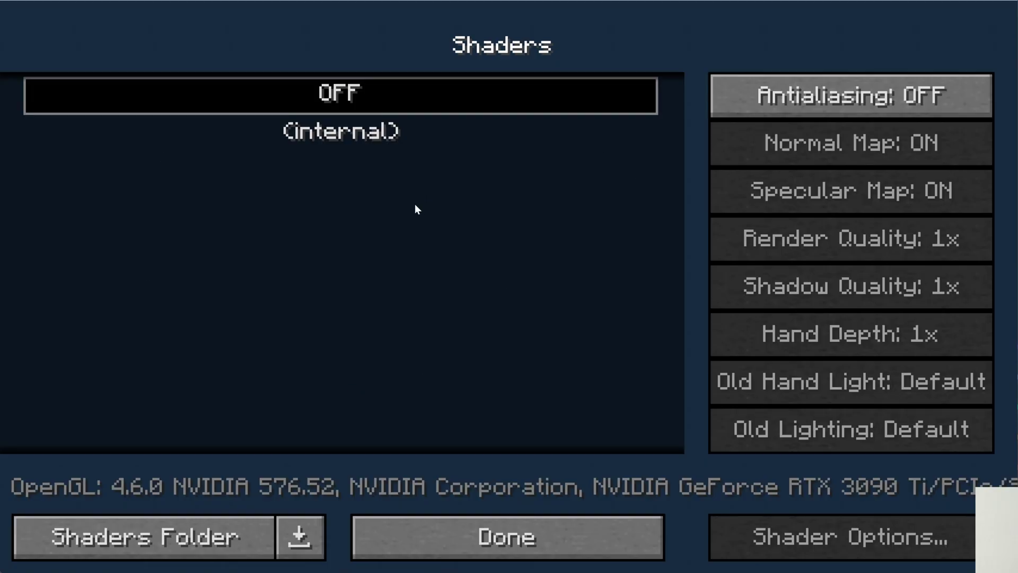